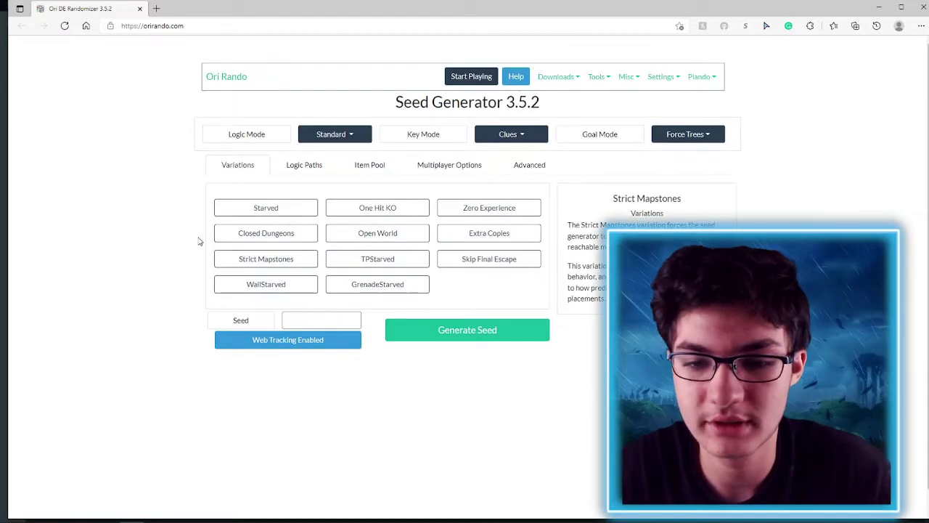
Generate a randomizer seed with the current mode settings and download the seed file for Player 1.
{"action": "left_click", "coordinate": [442, 338]}
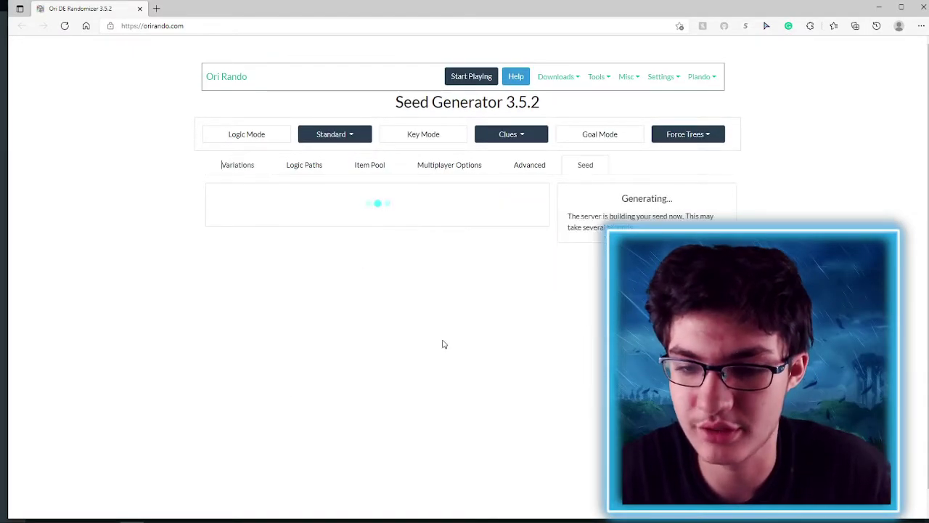
{"action": "left_click", "coordinate": [363, 238]}
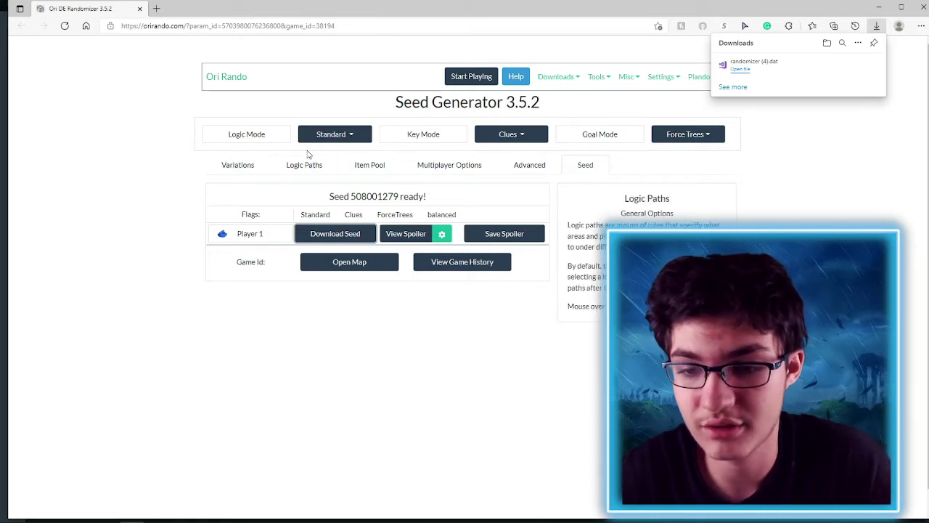
Download the Rando dll (3.5.2) and keep the file despite the browser's safety warning.
{"action": "left_click", "coordinate": [563, 80]}
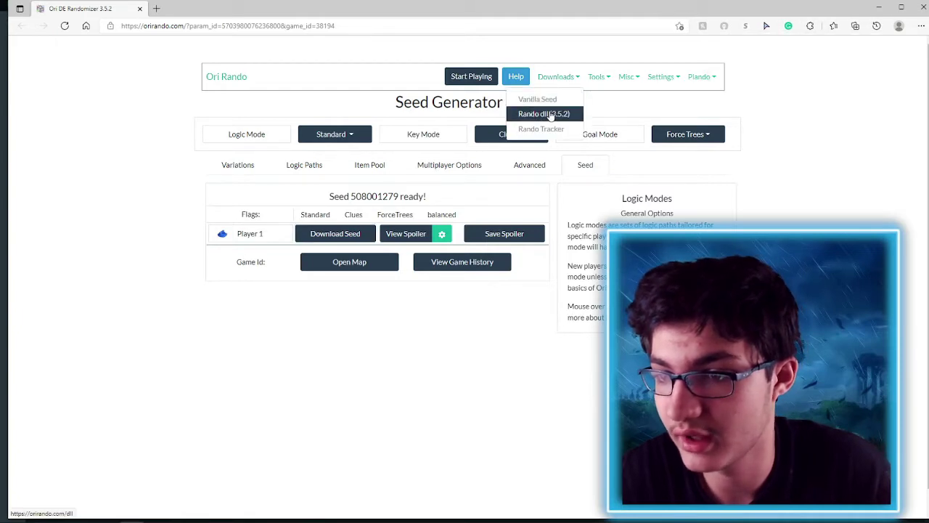
{"action": "left_click", "coordinate": [550, 115]}
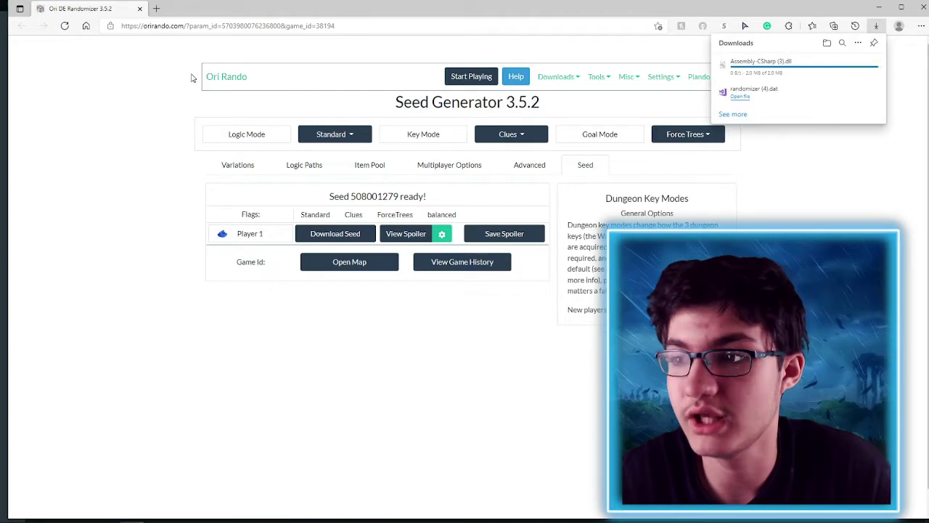
{"action": "left_click", "coordinate": [863, 66]}
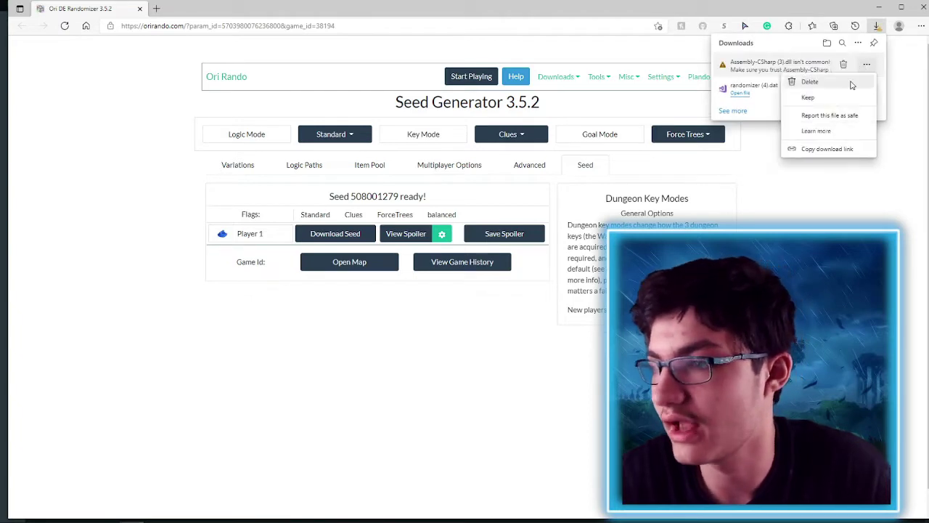
{"action": "left_click", "coordinate": [831, 95]}
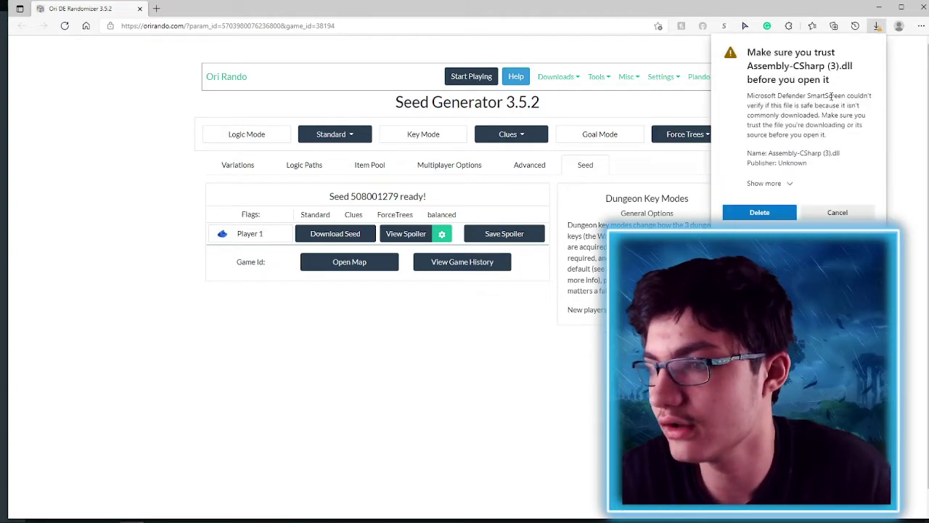
{"action": "left_click", "coordinate": [790, 183]}
{"action": "left_click", "coordinate": [774, 208]}
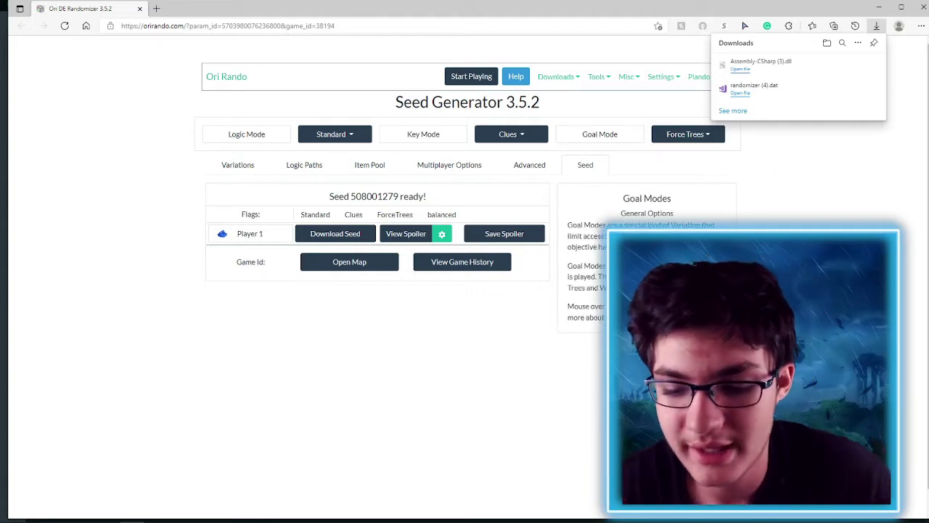
Switch to Steam and browse the local files of Ori and the Blind Forest: Definitive Edition.
{"action": "mouse_move", "coordinate": [250, 517]}
{"action": "left_click", "coordinate": [203, 513]}
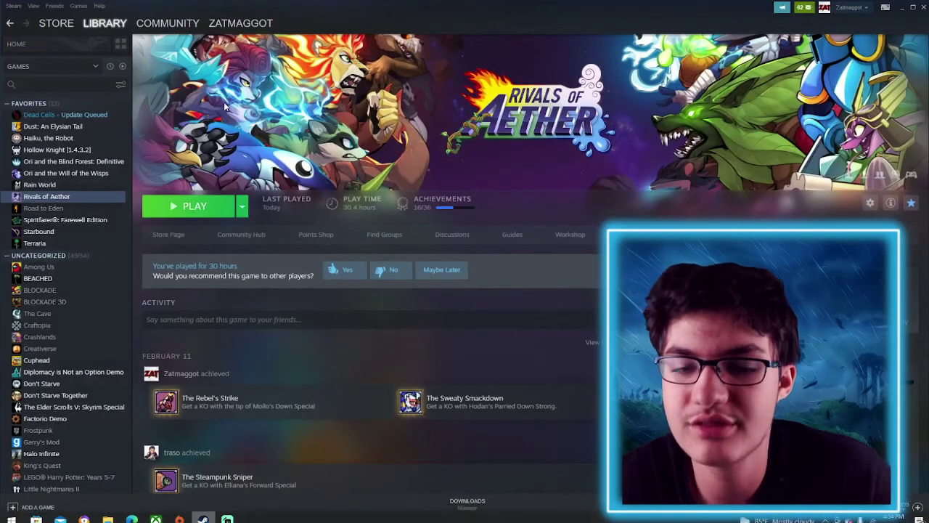
{"action": "left_click", "coordinate": [42, 162]}
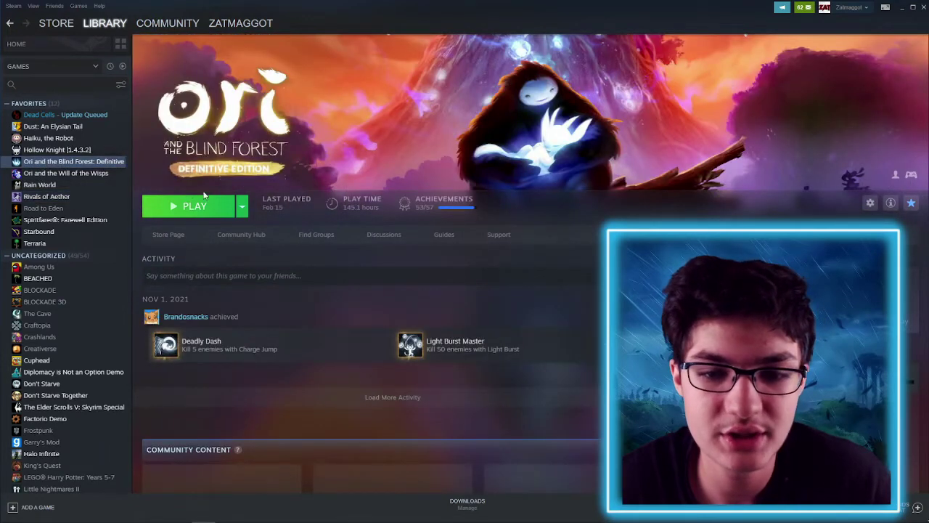
{"action": "left_click", "coordinate": [241, 206]}
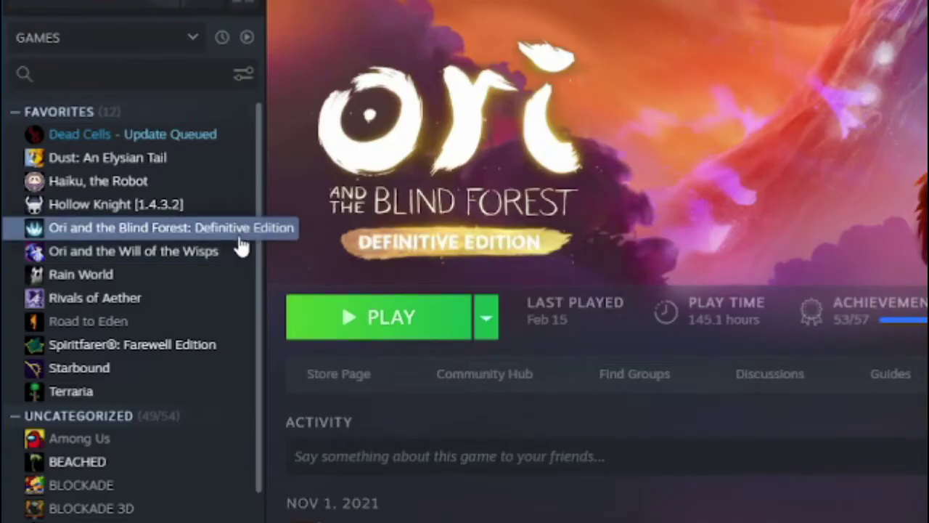
{"action": "right_click", "coordinate": [119, 164]}
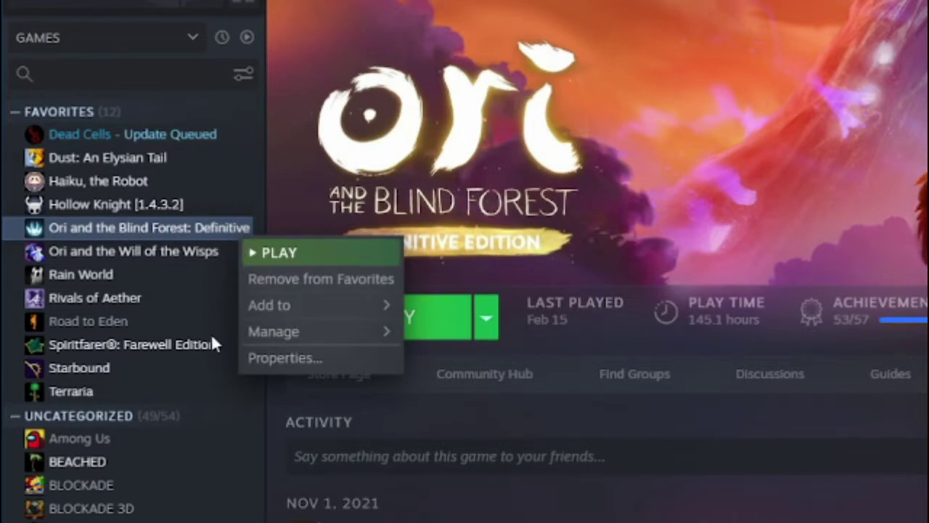
{"action": "mouse_move", "coordinate": [251, 330]}
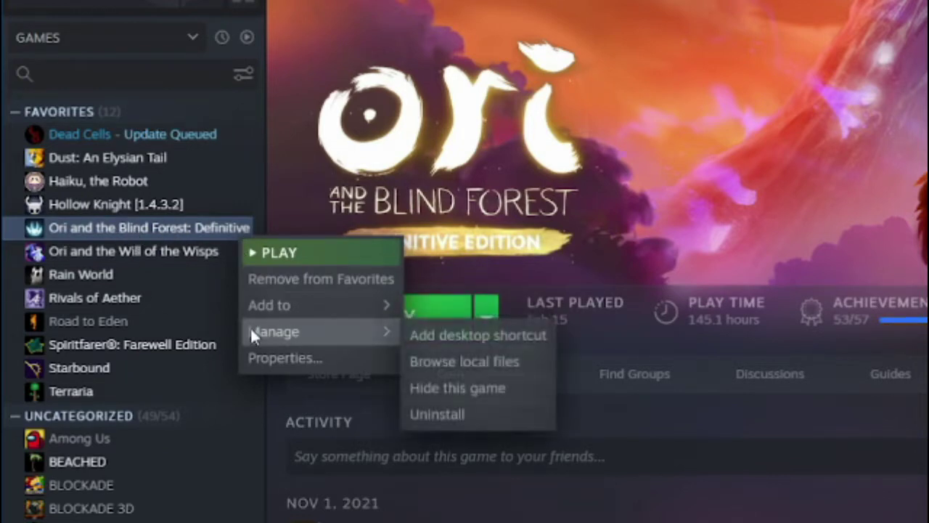
{"action": "left_click", "coordinate": [443, 362]}
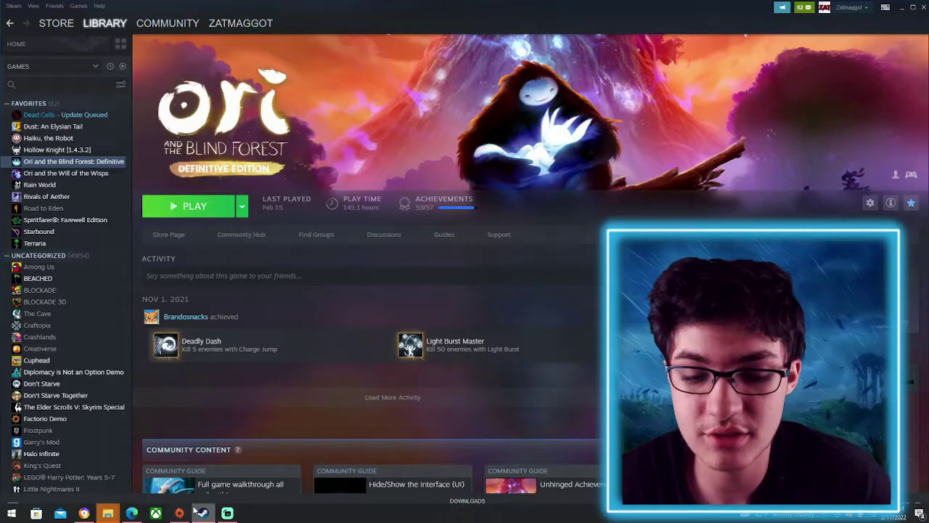
Bring the Ori DE folder window forward and place a second File Explorer window showing Downloads beside it.
{"action": "mouse_move", "coordinate": [117, 514]}
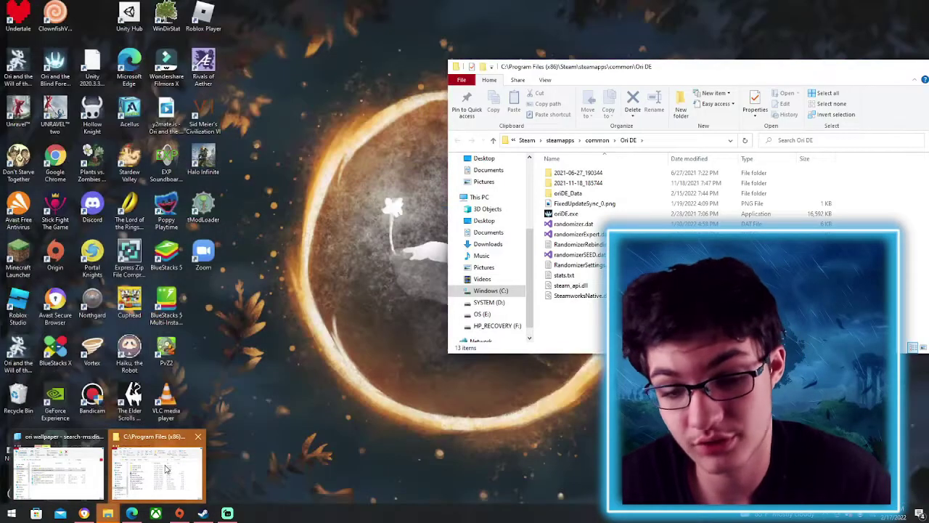
{"action": "left_click", "coordinate": [156, 471]}
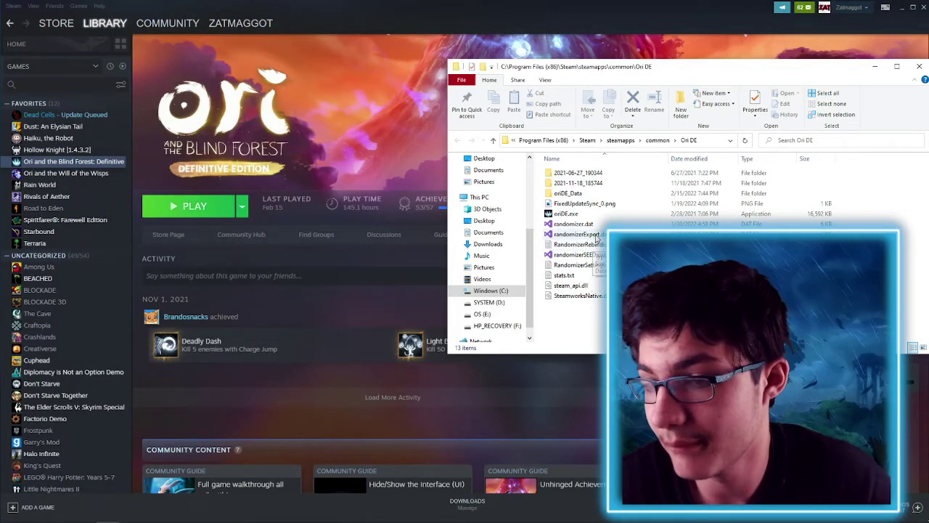
{"action": "mouse_move", "coordinate": [548, 521]}
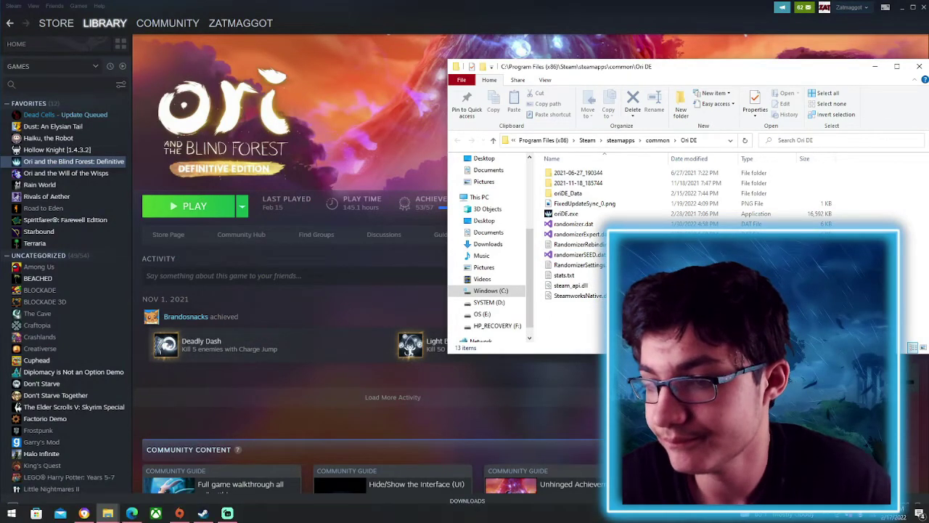
{"action": "mouse_move", "coordinate": [107, 513]}
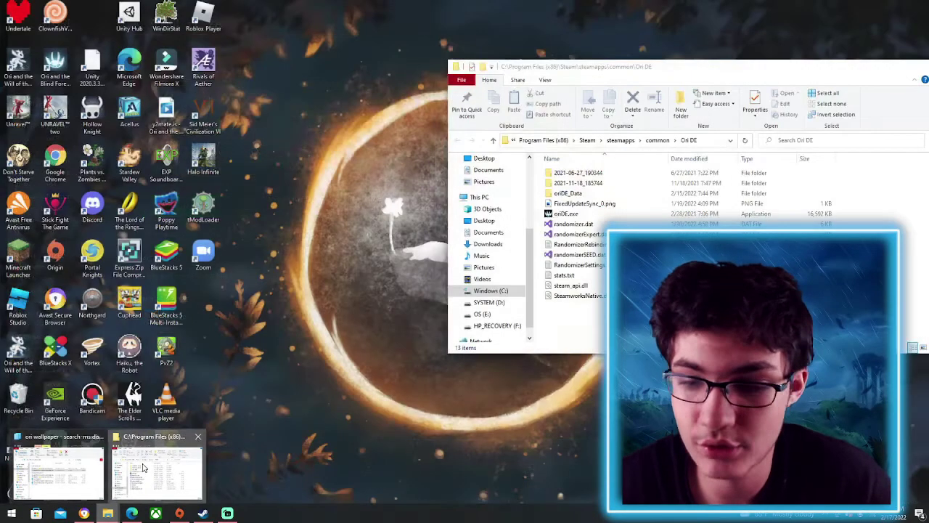
{"action": "left_click", "coordinate": [143, 466]}
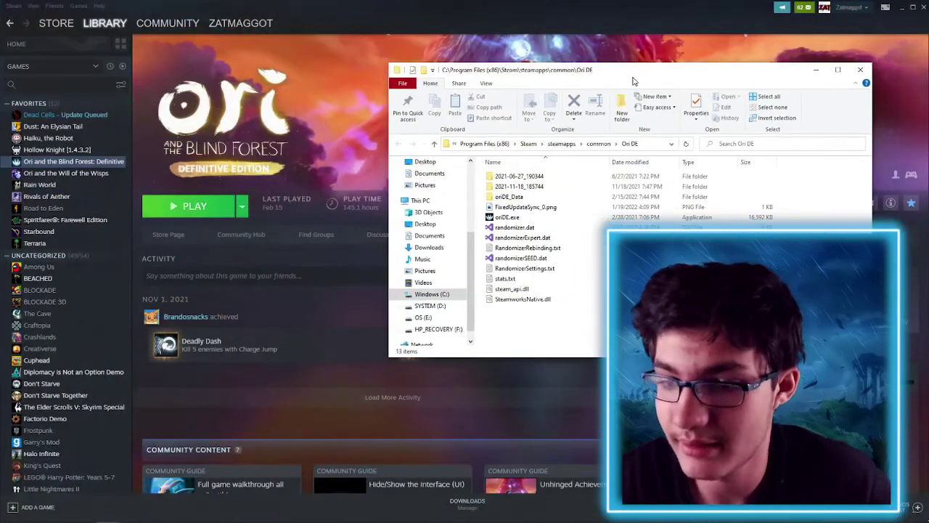
{"action": "mouse_move", "coordinate": [107, 513]}
{"action": "left_click", "coordinate": [50, 464]}
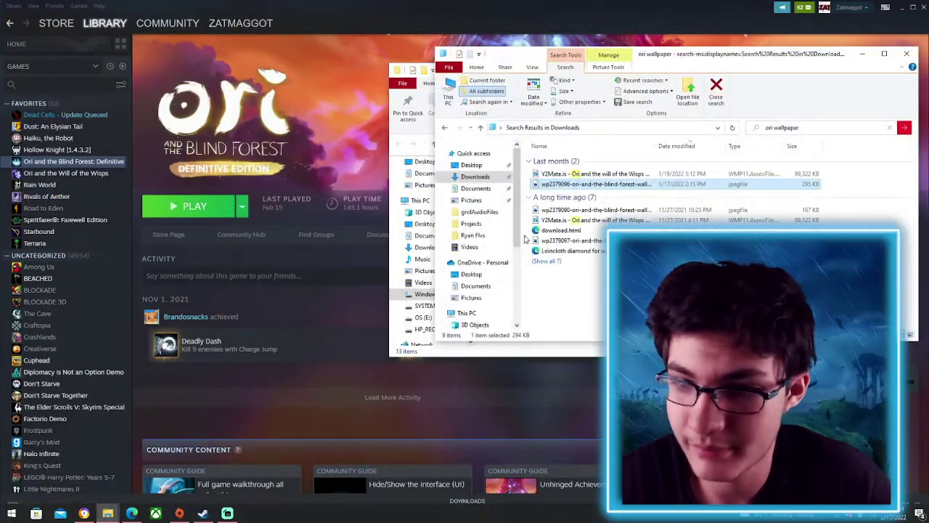
{"action": "left_click", "coordinate": [480, 180]}
{"action": "left_click_drag", "start_coordinate": [660, 62], "coordinate": [169, 51]}
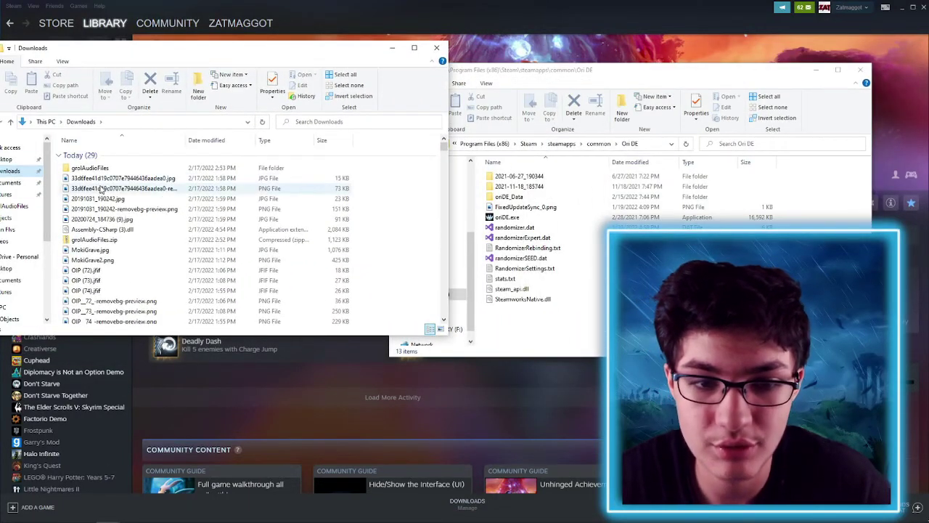
Move the downloaded randomizer (4).dat from Downloads into the Ori DE game folder.
{"action": "scroll", "coordinate": [97, 246], "scroll_direction": "down", "scroll_amount": 5}
{"action": "left_click", "coordinate": [96, 242]}
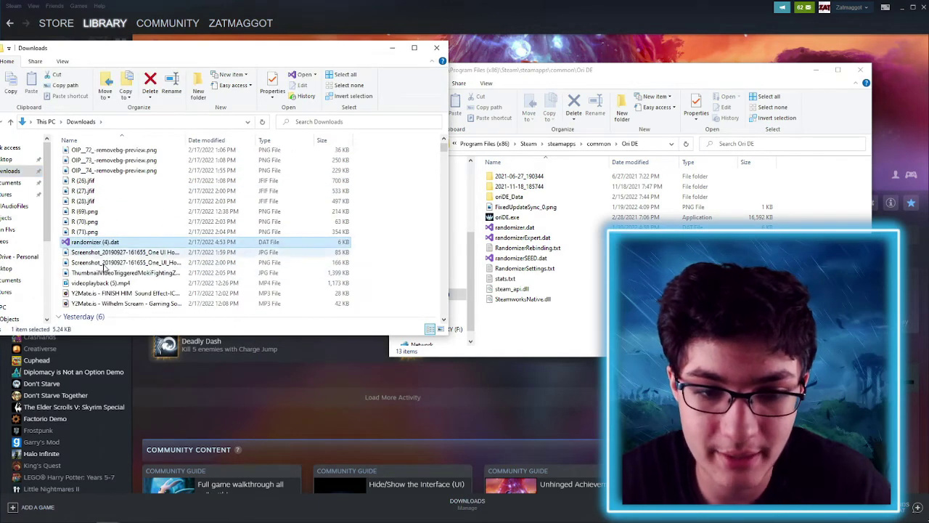
{"action": "left_click", "coordinate": [512, 122]}
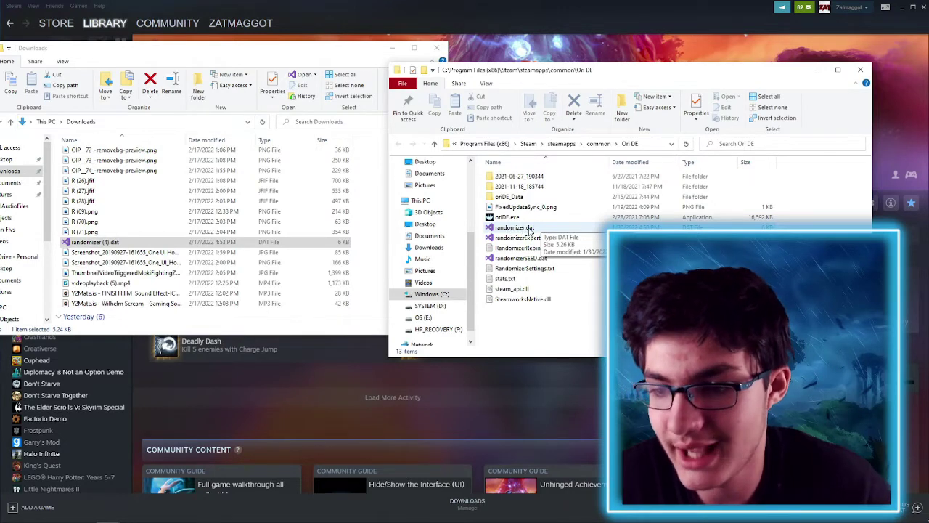
{"action": "left_click_drag", "start_coordinate": [158, 244], "coordinate": [510, 311]}
{"action": "left_click", "coordinate": [515, 325]}
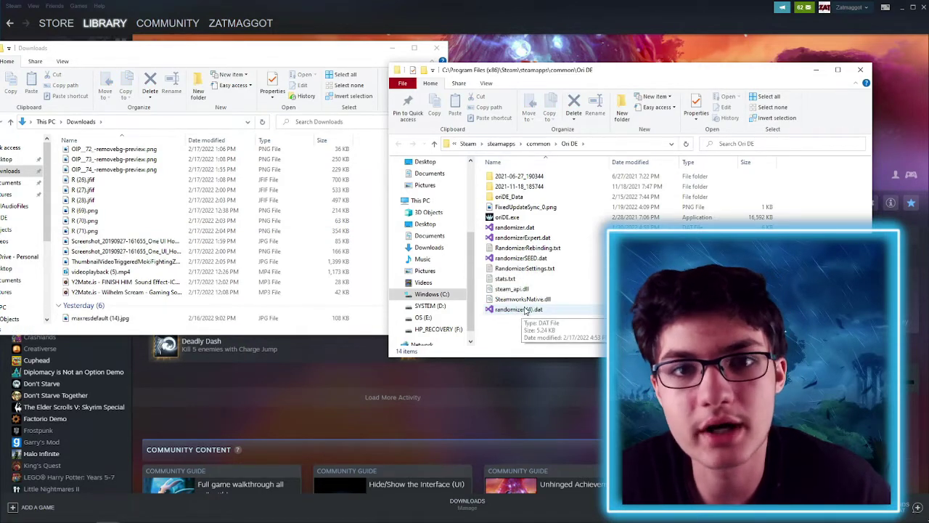
Rename the old randomizer.dat in the Ori DE folder to randomizerMASTER.dat.
{"action": "left_click", "coordinate": [525, 231]}
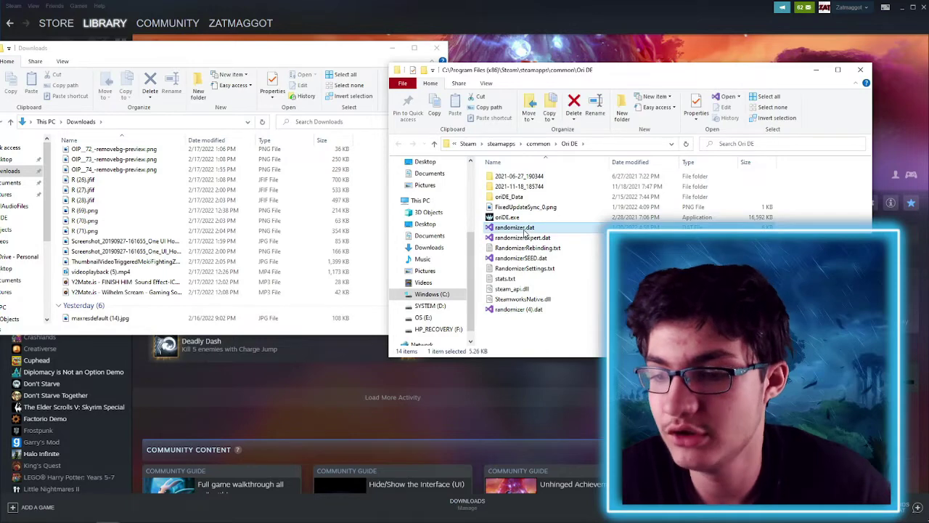
{"action": "right_click", "coordinate": [525, 231]}
{"action": "left_click", "coordinate": [435, 384]}
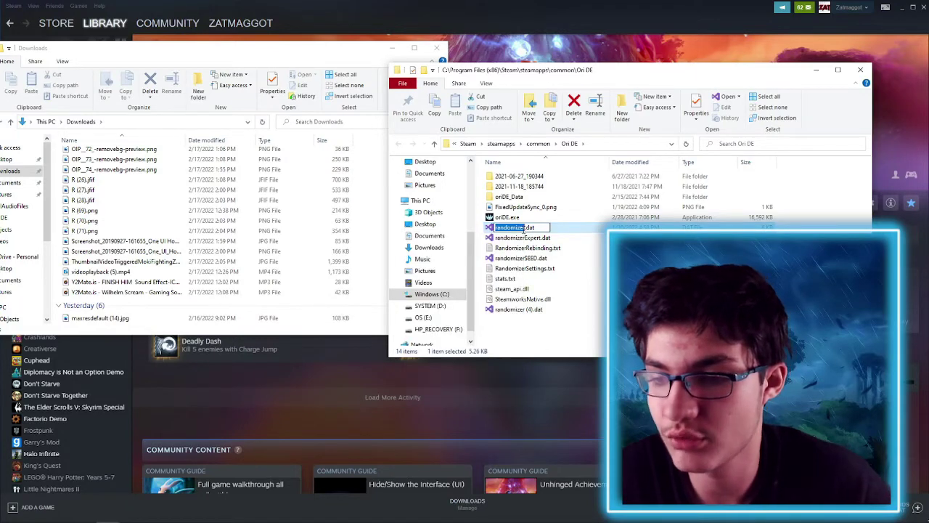
{"action": "left_click", "coordinate": [524, 228]}
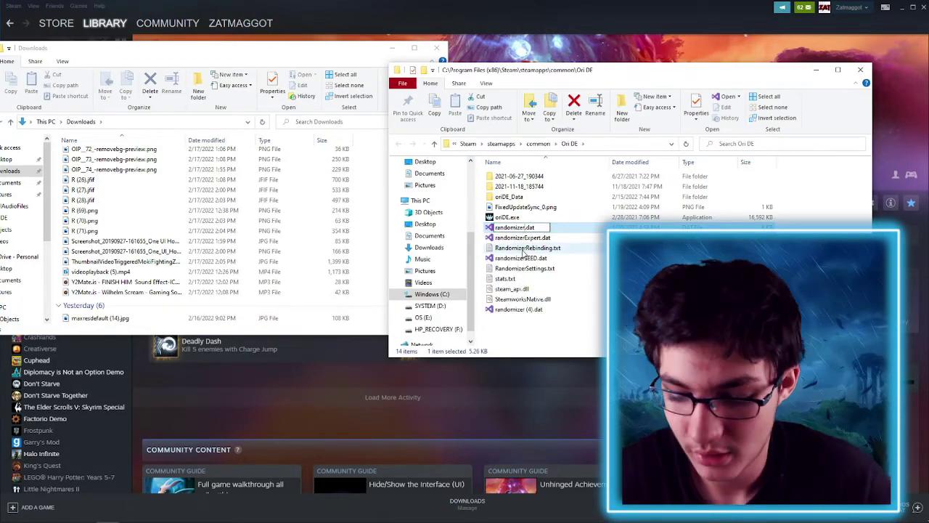
{"action": "type", "text": "VASTER"}
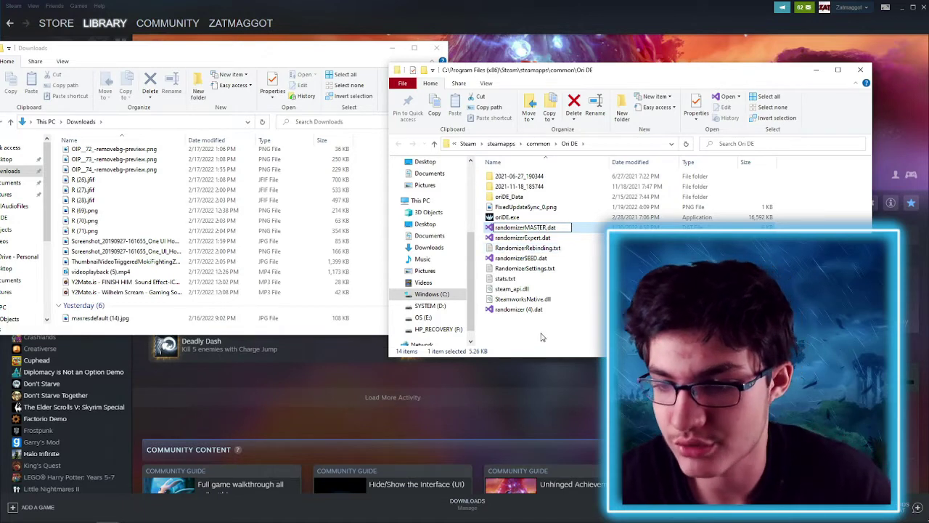
{"action": "left_click", "coordinate": [541, 337]}
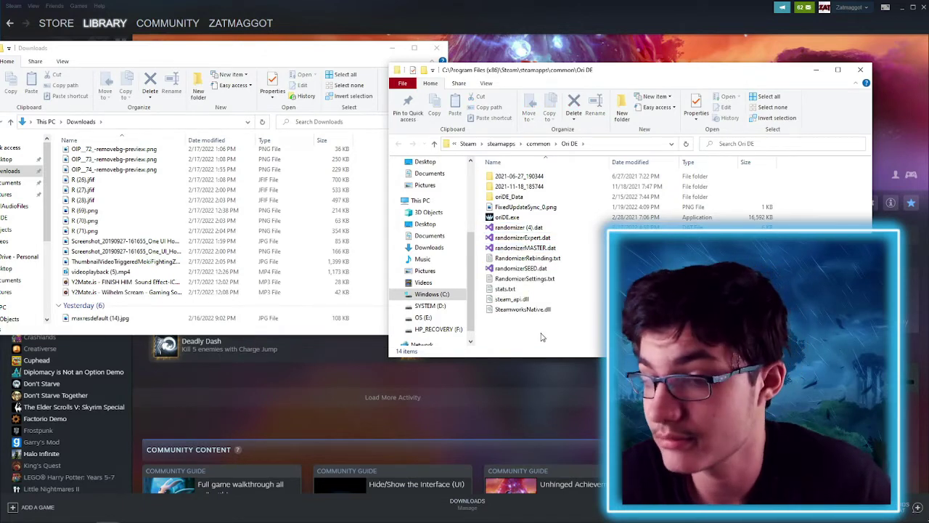
Rename the new randomizer (4).dat in the Ori DE folder to randomizer.dat.
{"action": "left_click", "coordinate": [527, 230]}
{"action": "right_click", "coordinate": [527, 230]}
{"action": "left_click", "coordinate": [435, 382]}
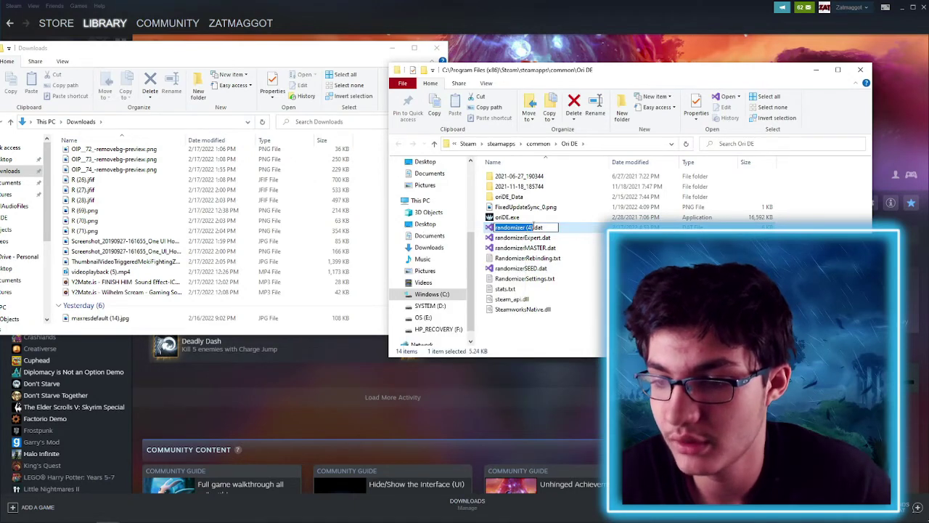
{"action": "left_click", "coordinate": [534, 228]}
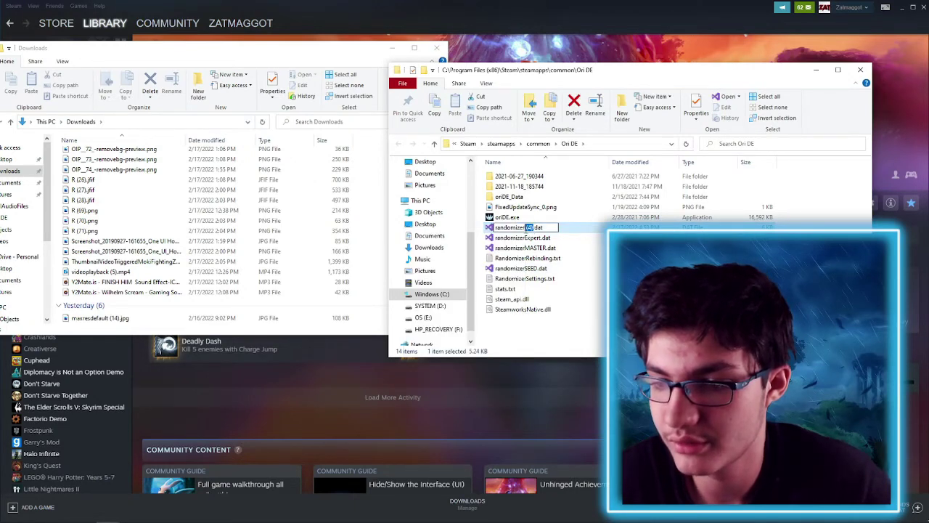
{"action": "key", "text": "BackSpace"}
{"action": "key", "text": "BackSpace"}
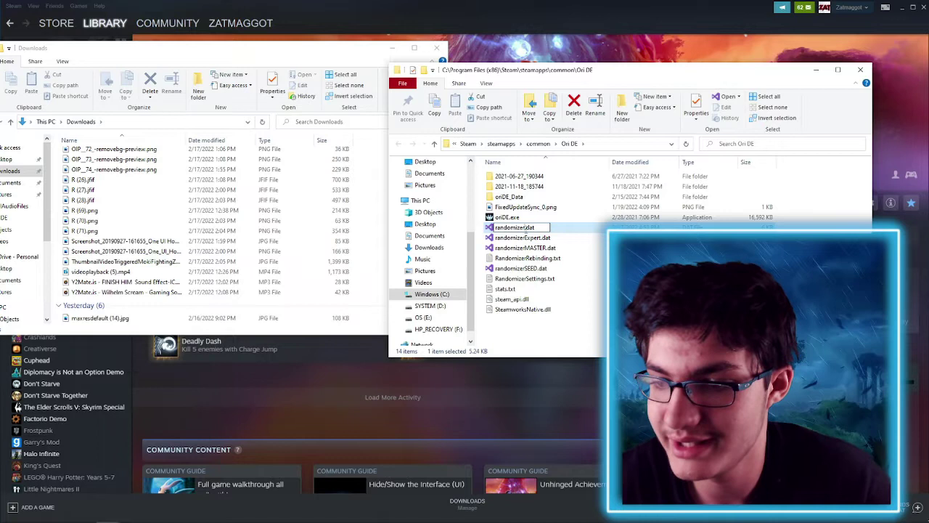
{"action": "left_click", "coordinate": [540, 344]}
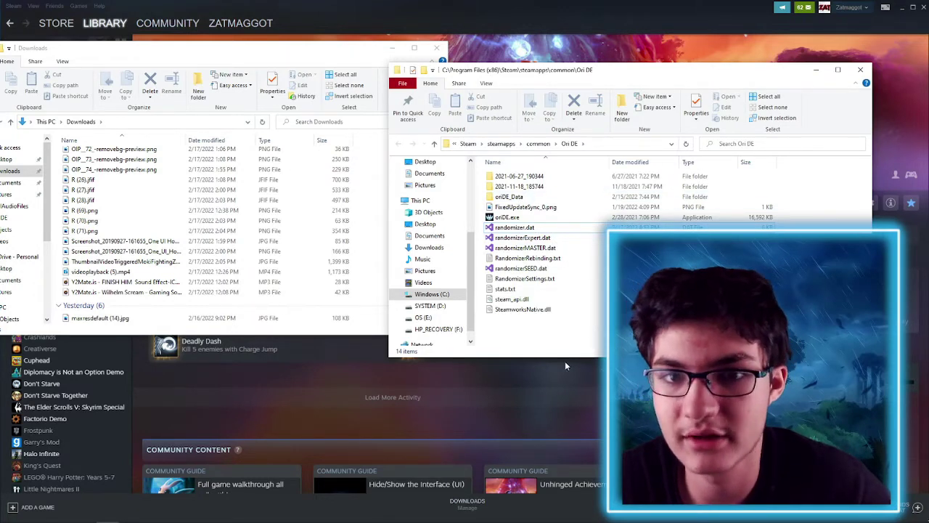
Open the Managed folder inside oriDE_Data in the Ori DE game folder.
{"action": "double_click", "coordinate": [517, 196]}
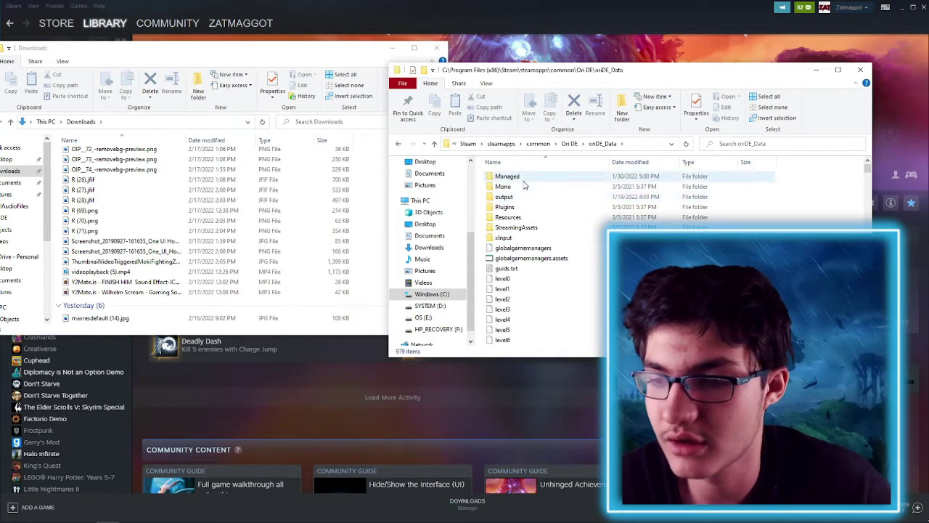
{"action": "key", "text": "alt+Left"}
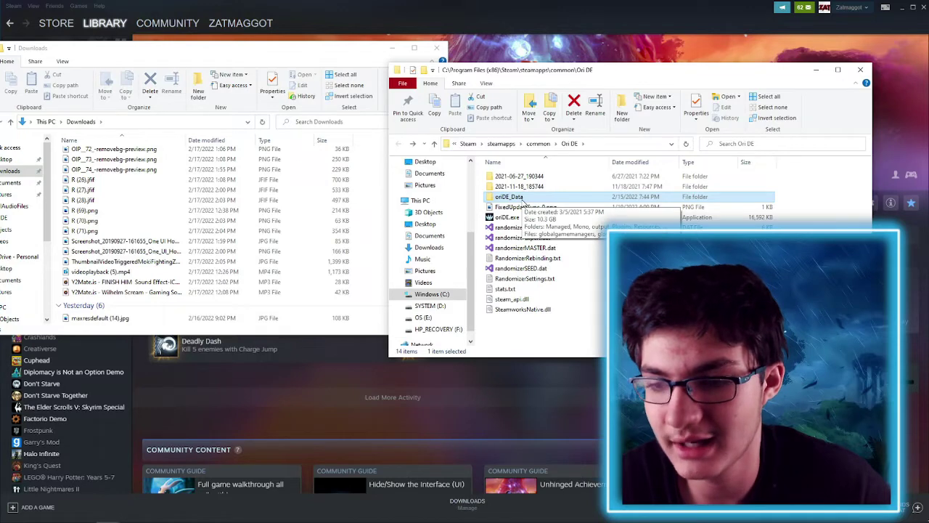
{"action": "double_click", "coordinate": [517, 197]}
{"action": "double_click", "coordinate": [513, 176]}
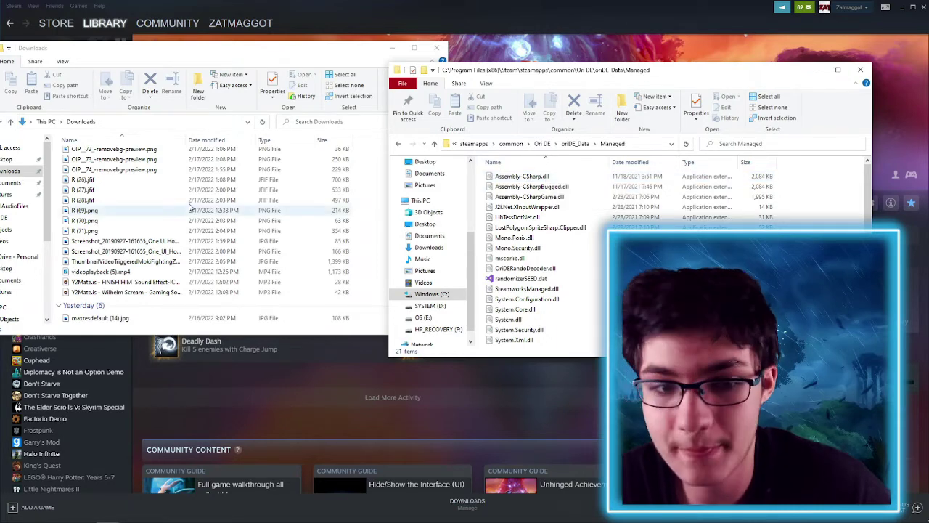
{"action": "scroll", "coordinate": [185, 203], "scroll_direction": "up", "scroll_amount": 5}
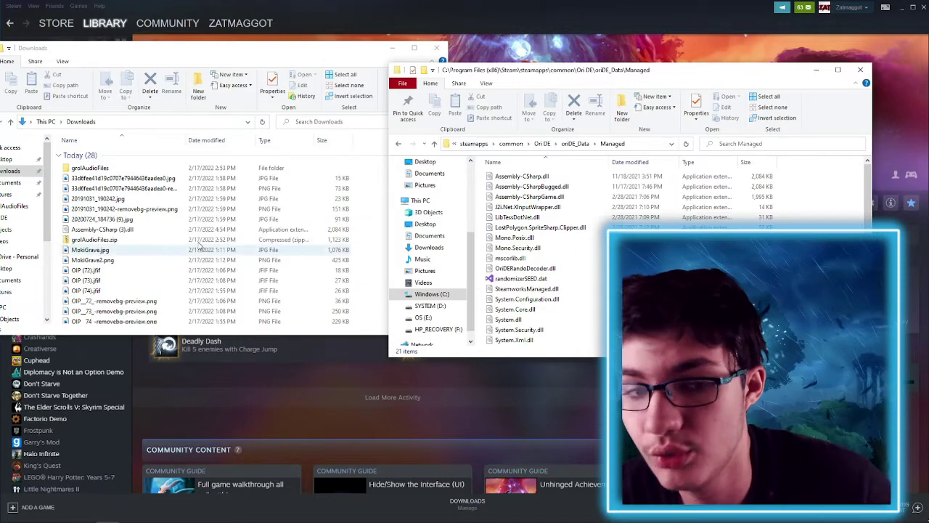
{"action": "scroll", "coordinate": [125, 199], "scroll_direction": "down", "scroll_amount": 2}
{"action": "scroll", "coordinate": [125, 200], "scroll_direction": "down", "scroll_amount": 3}
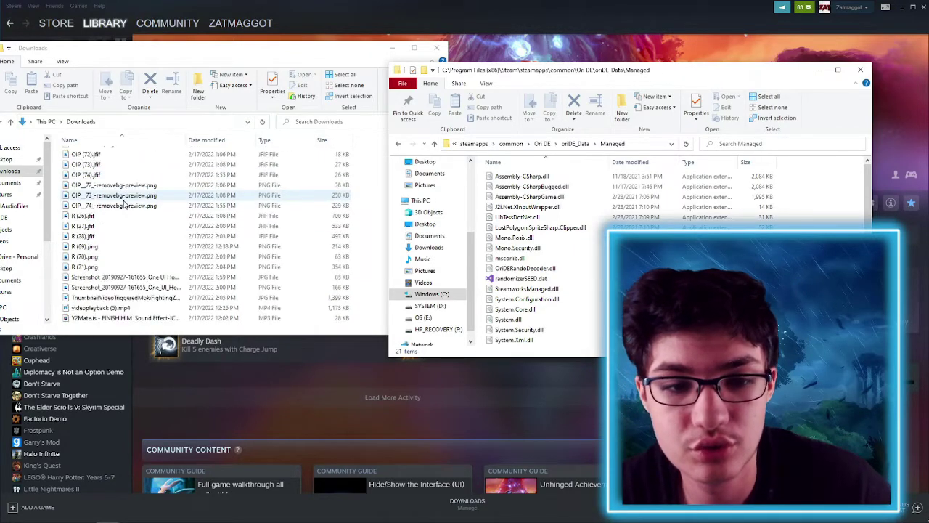
{"action": "scroll", "coordinate": [122, 210], "scroll_direction": "up", "scroll_amount": 5}
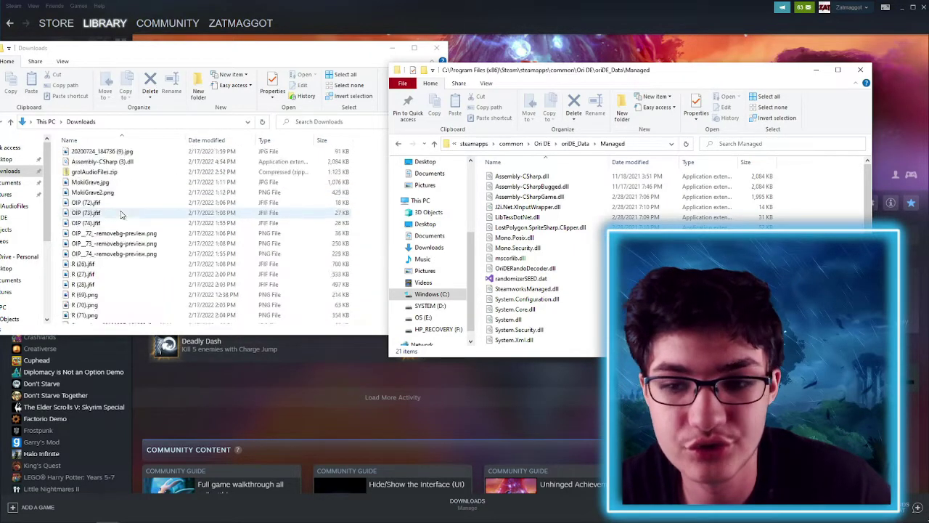
Rename the existing Assembly-CSharp.dll in the Managed folder to Assembly-CSharpRando.dll.
{"action": "right_click", "coordinate": [549, 176]}
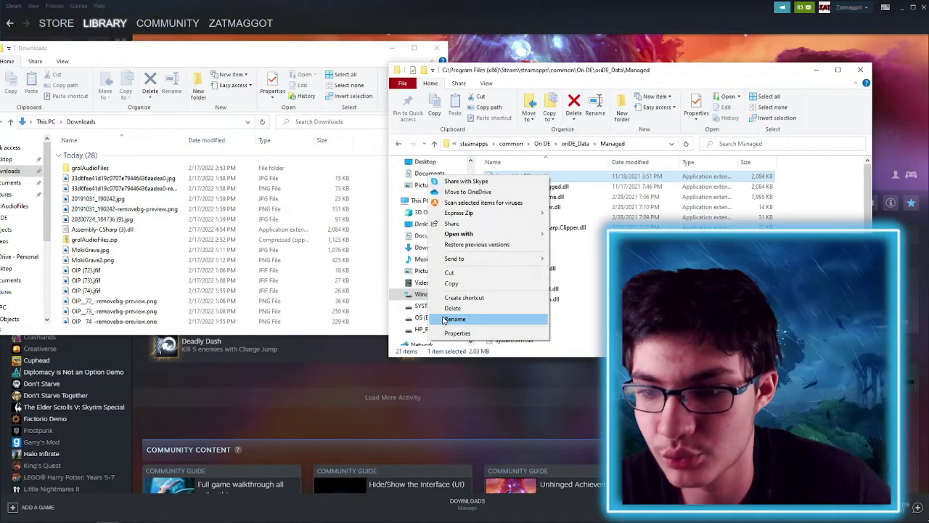
{"action": "left_click", "coordinate": [454, 318]}
{"action": "left_click", "coordinate": [539, 176]}
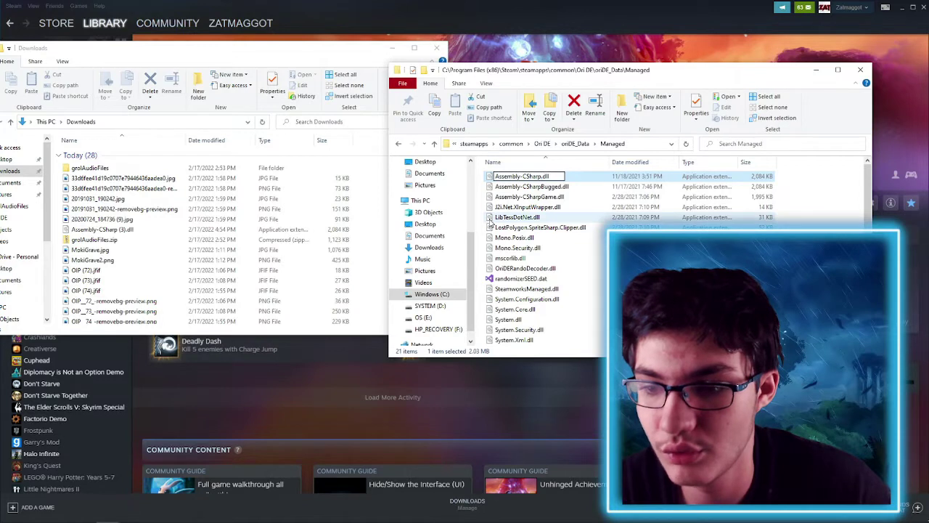
{"action": "type", "text": "Rando"}
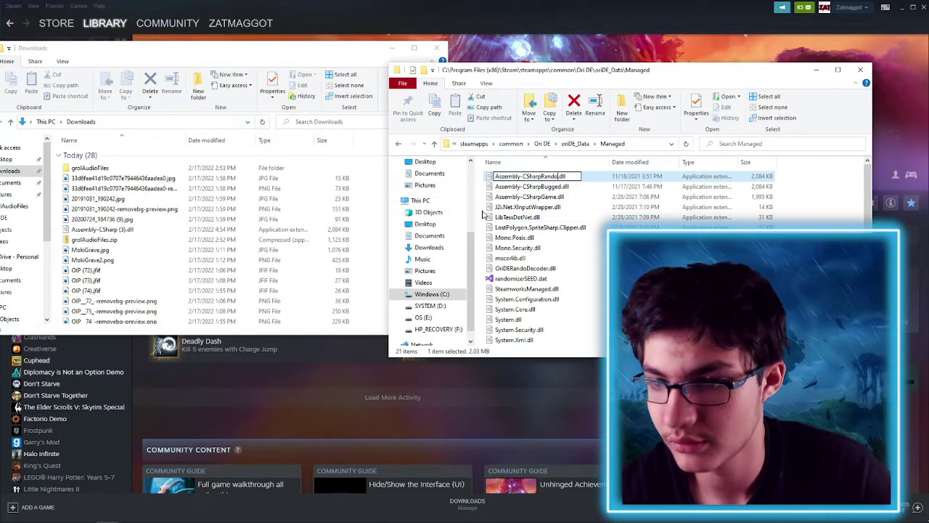
{"action": "left_click", "coordinate": [824, 206]}
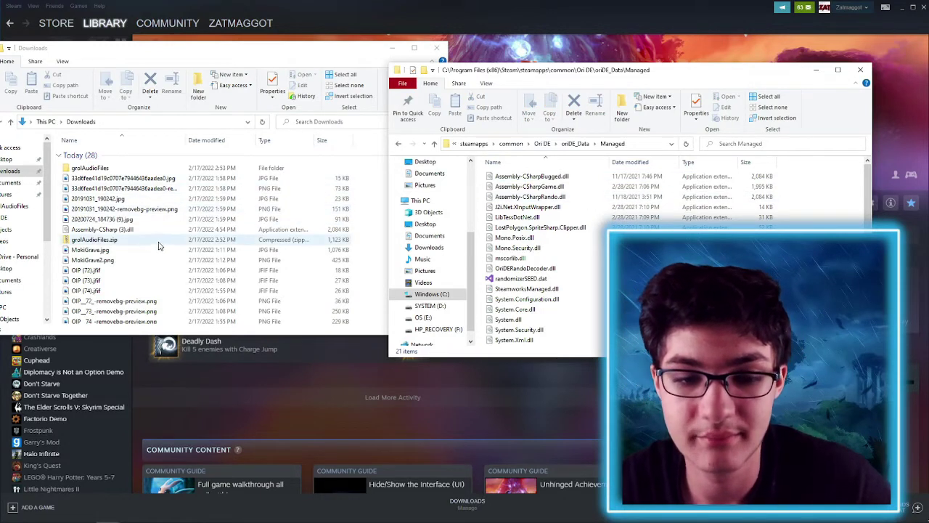
Move the downloaded Assembly-CSharp (3).dll from Downloads into the game's Managed folder.
{"action": "scroll", "coordinate": [163, 244], "scroll_direction": "down", "scroll_amount": 10}
{"action": "scroll", "coordinate": [162, 244], "scroll_direction": "up", "scroll_amount": 10}
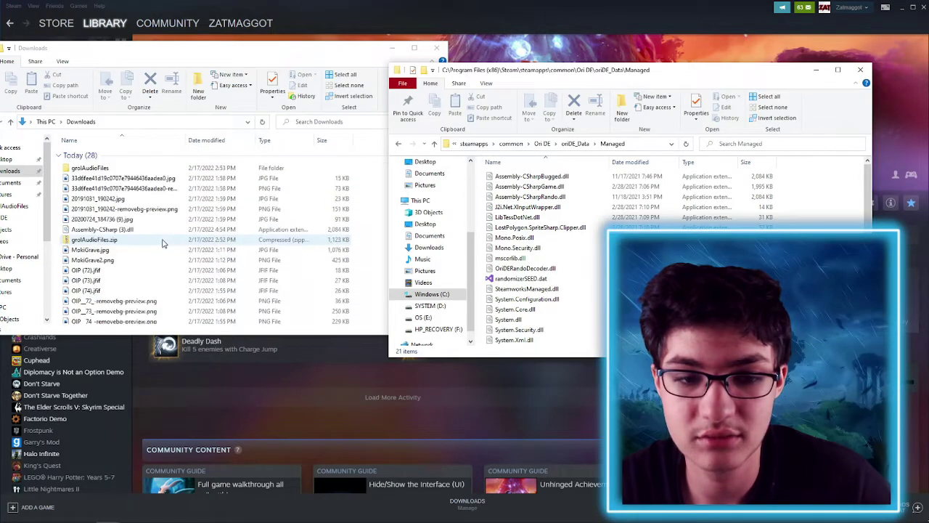
{"action": "scroll", "coordinate": [155, 242], "scroll_direction": "down", "scroll_amount": 1}
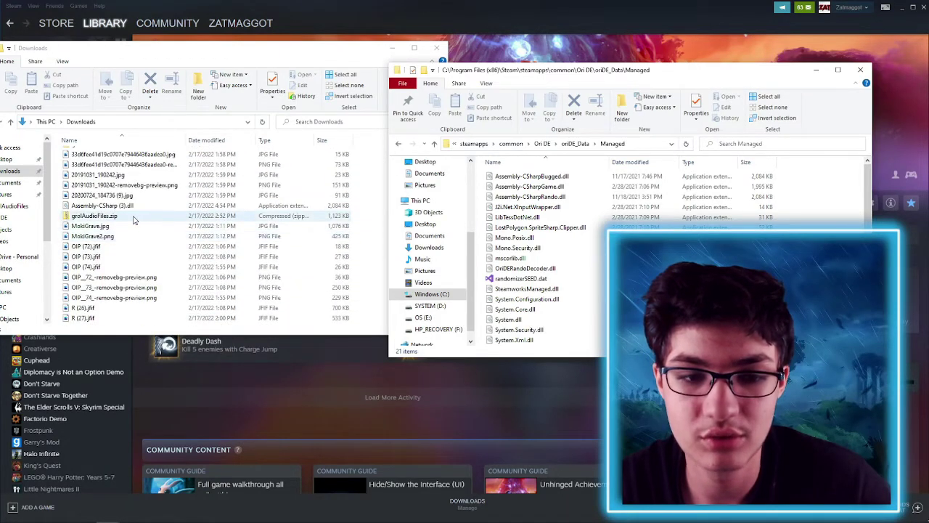
{"action": "scroll", "coordinate": [134, 219], "scroll_direction": "up", "scroll_amount": 1}
{"action": "scroll", "coordinate": [137, 215], "scroll_direction": "down", "scroll_amount": 5}
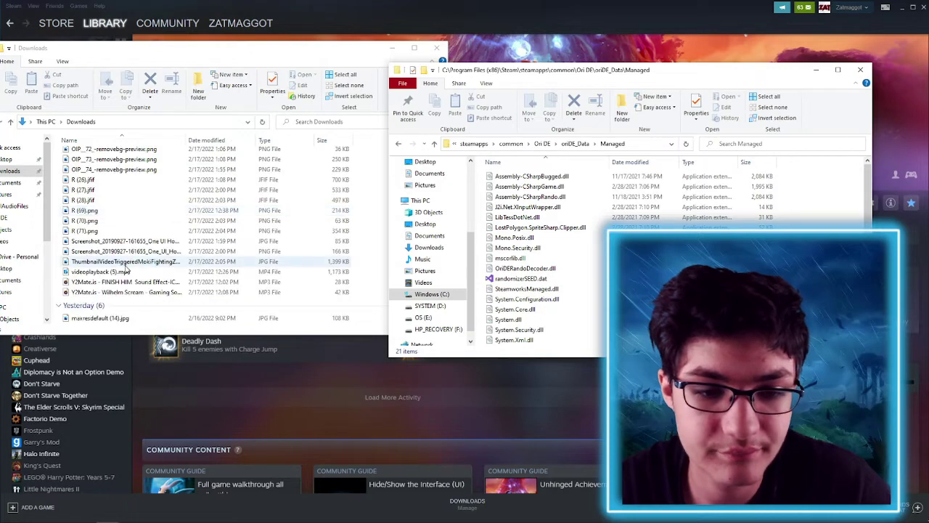
{"action": "scroll", "coordinate": [127, 247], "scroll_direction": "up", "scroll_amount": 4}
{"action": "left_click", "coordinate": [130, 194]}
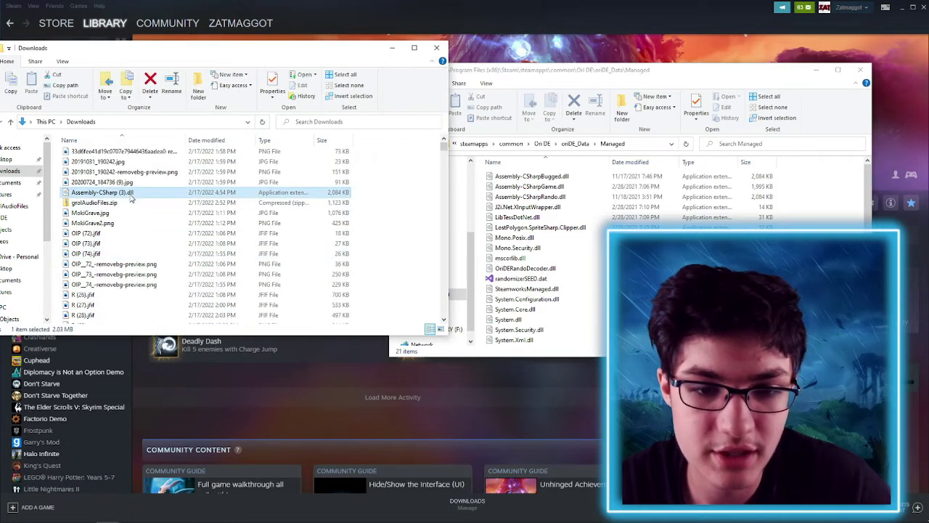
{"action": "left_click_drag", "start_coordinate": [131, 194], "coordinate": [825, 221]}
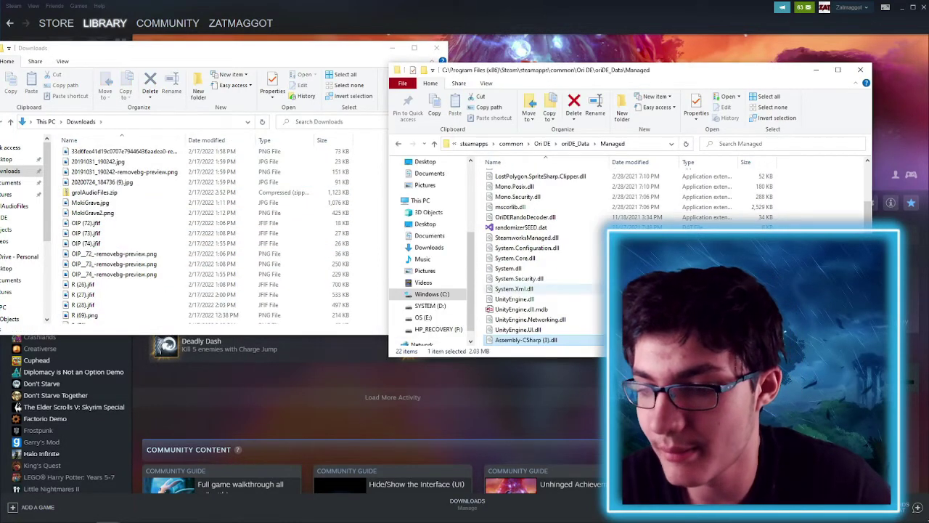
Rename the newly moved Assembly-CSharp (3).dll in the Managed folder to Assembly-CSharp.dll.
{"action": "right_click", "coordinate": [563, 340]}
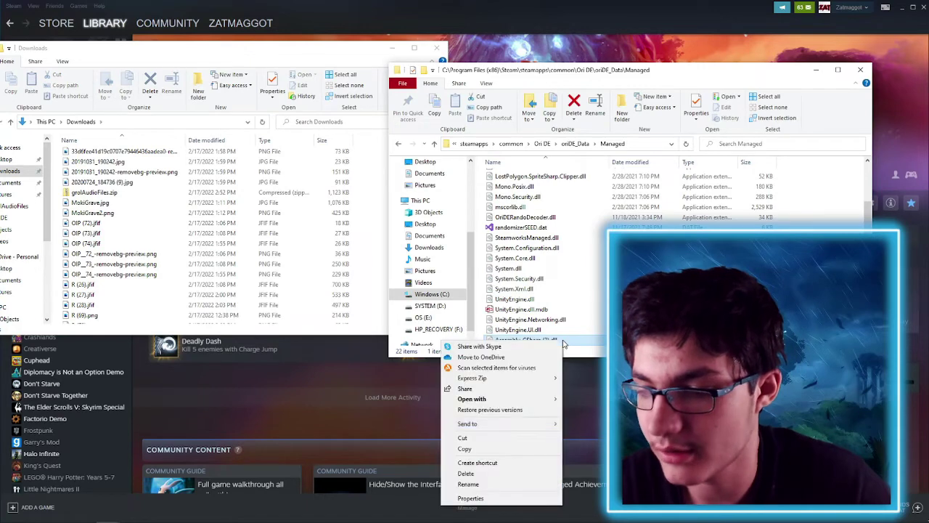
{"action": "left_click", "coordinate": [471, 483]}
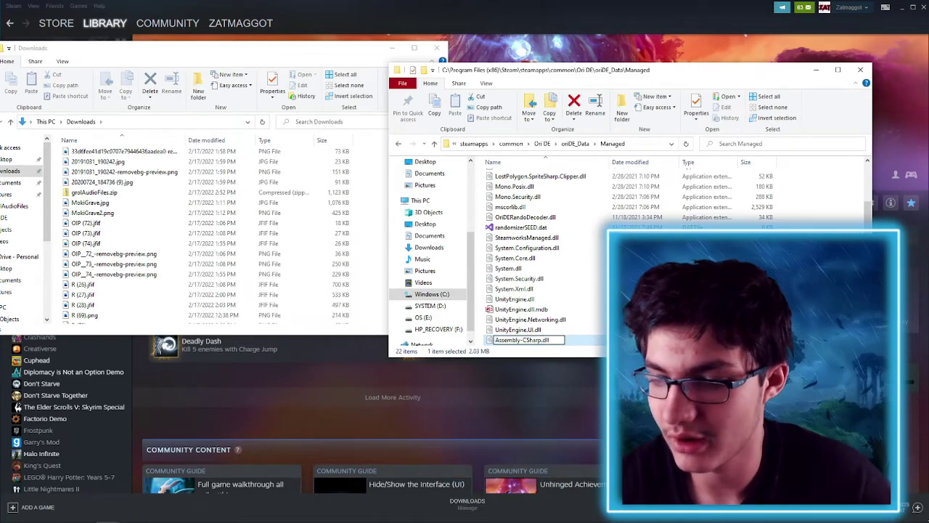
{"action": "key", "text": "Return"}
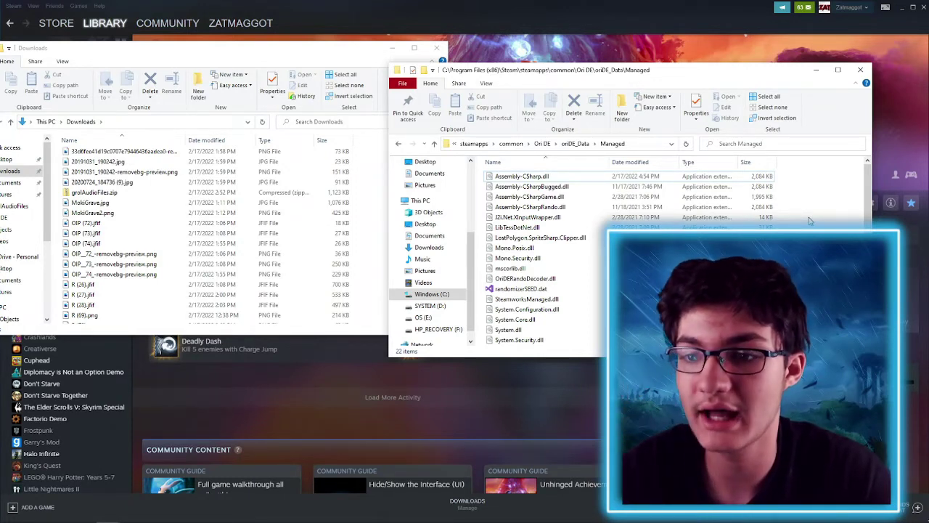
Rename the new Assembly-CSharp.dll in the Managed folder to Assembly-CSharpExample.dll.
{"action": "right_click", "coordinate": [584, 180]}
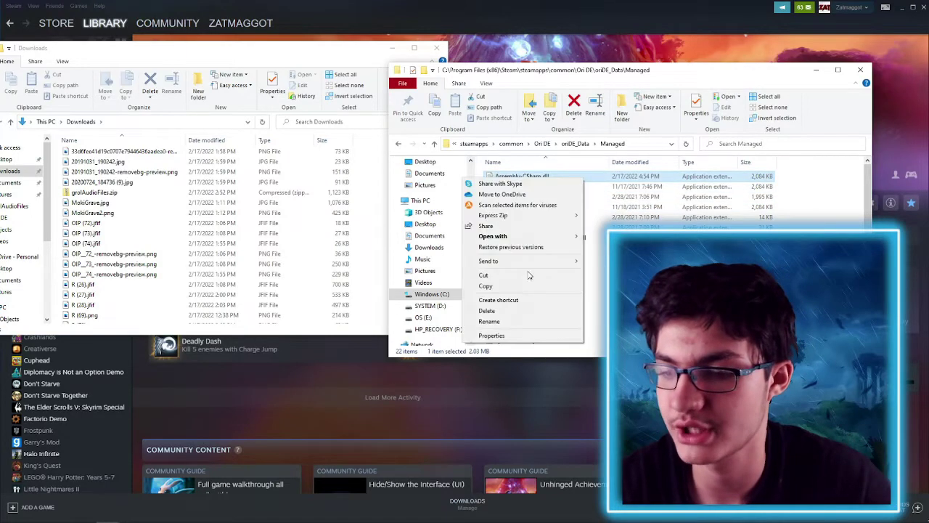
{"action": "left_click", "coordinate": [508, 323]}
{"action": "key", "text": "Right"}
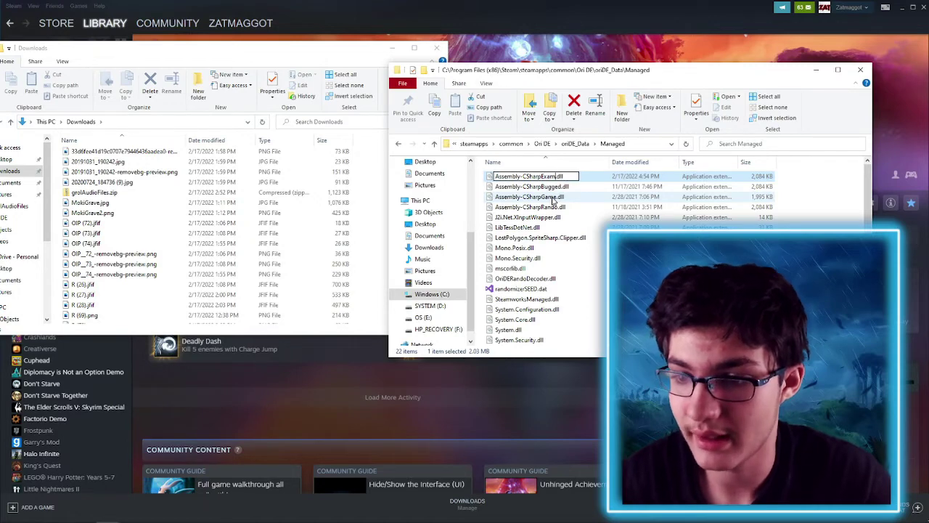
{"action": "left_click", "coordinate": [555, 198]}
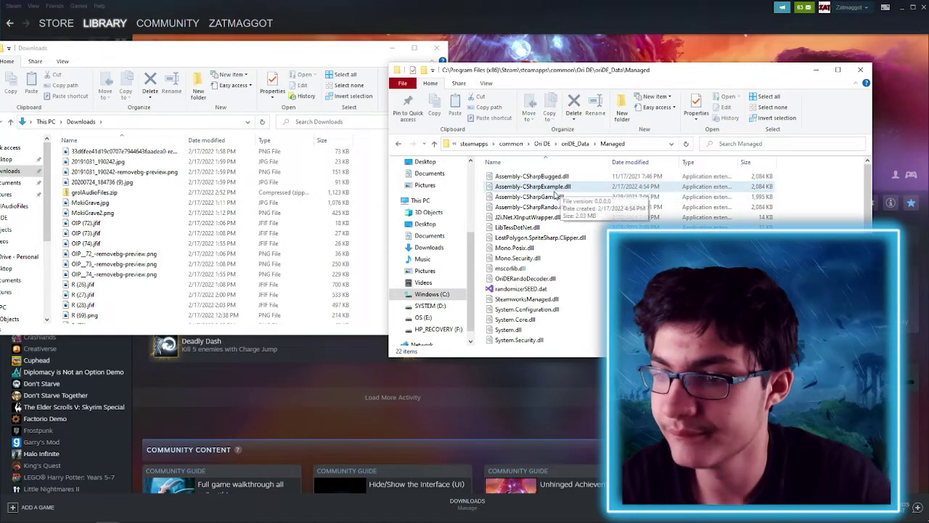
Rename Assembly-CSharpGame.dll in the Managed folder to Assembly-CSharp.dll so the original game's dll is the active one.
{"action": "right_click", "coordinate": [540, 201]}
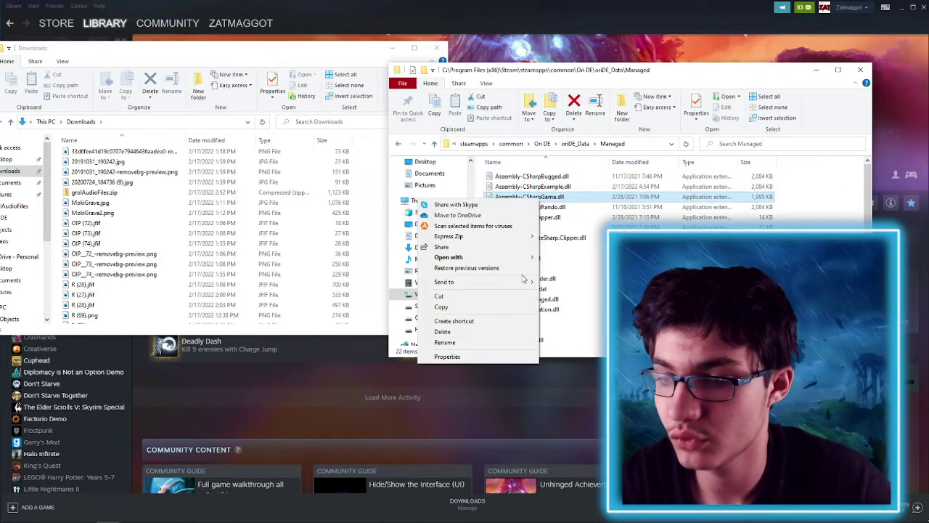
{"action": "left_click", "coordinate": [464, 344]}
{"action": "left_click", "coordinate": [542, 197]}
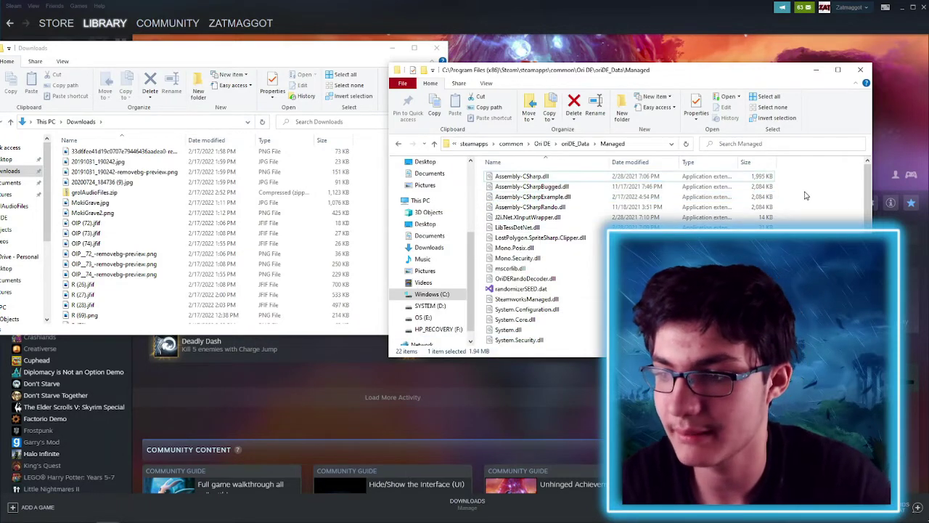
{"action": "left_click", "coordinate": [804, 194]}
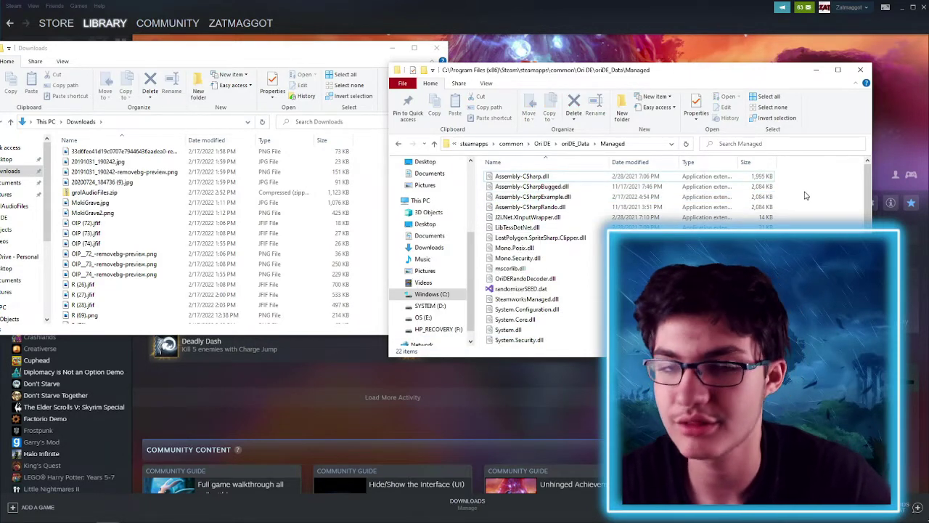
Rename the original game's Assembly-CSharp.dll in the Managed folder back to Assembly-CSharpGame.dll.
{"action": "left_click", "coordinate": [602, 189]}
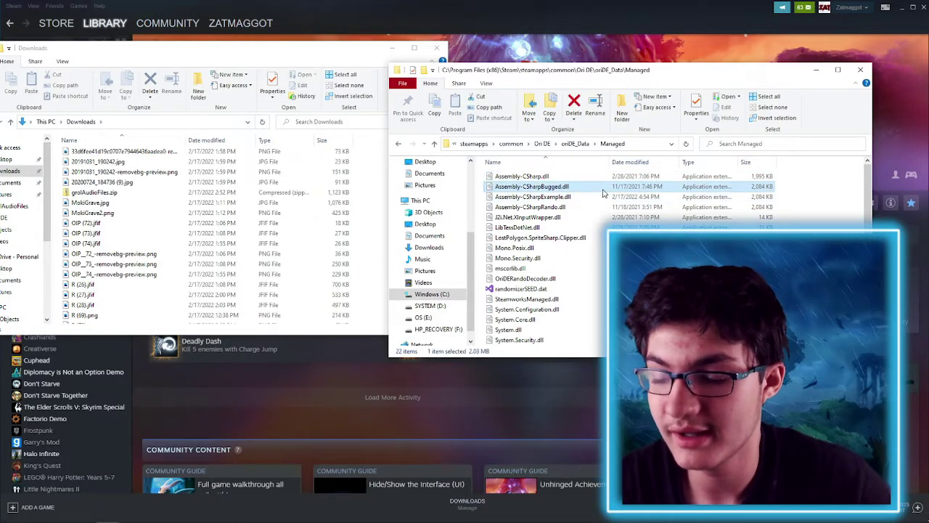
{"action": "left_click", "coordinate": [508, 176]}
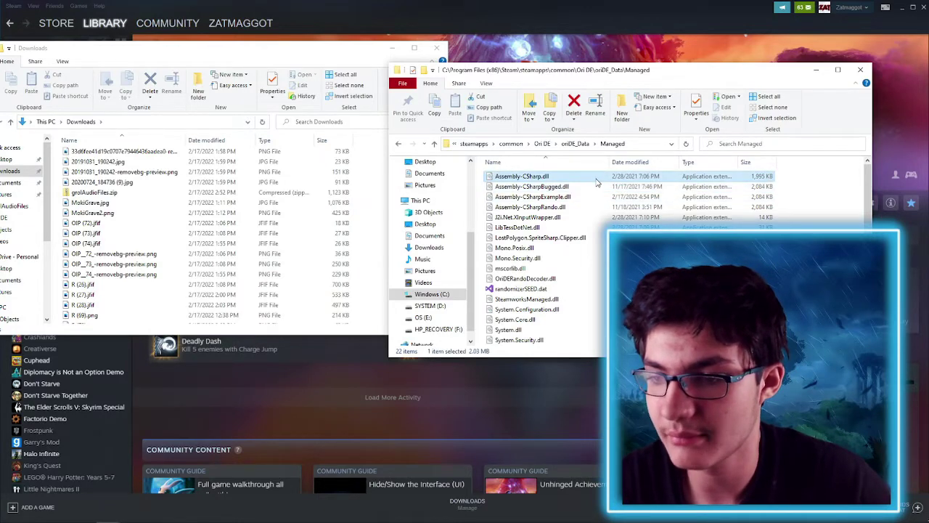
{"action": "right_click", "coordinate": [494, 178]}
{"action": "left_click", "coordinate": [501, 322]}
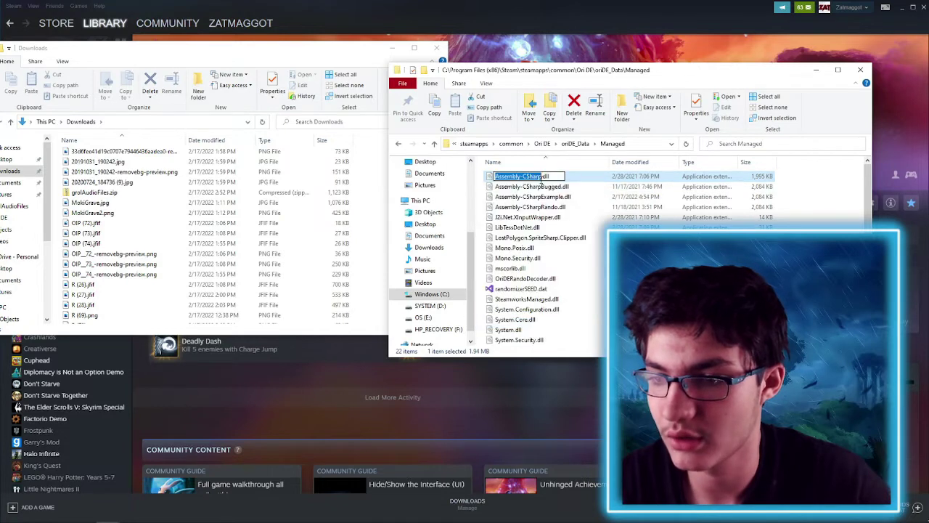
{"action": "left_click", "coordinate": [786, 214]}
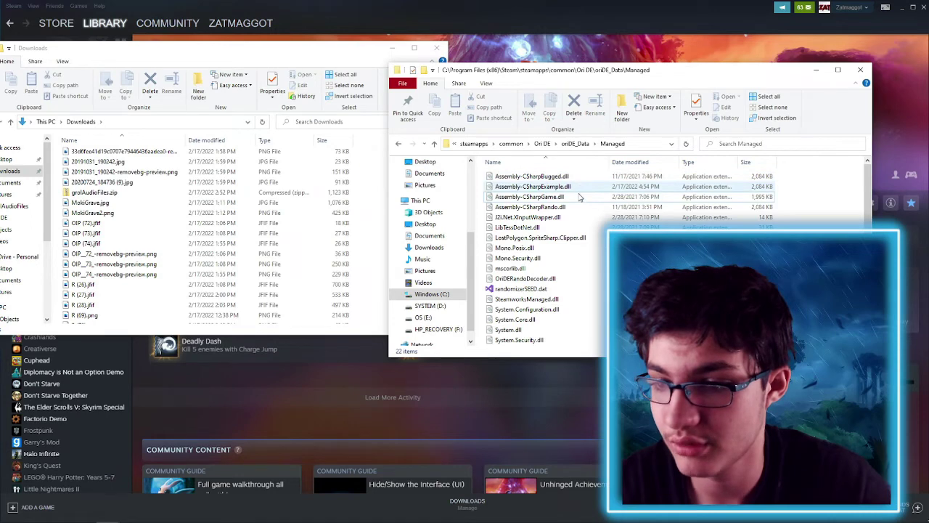
Rename Assembly-CSharpRando.dll in the Managed folder to Assembly-CSharp.dll to make the randomizer dll active.
{"action": "right_click", "coordinate": [451, 207]}
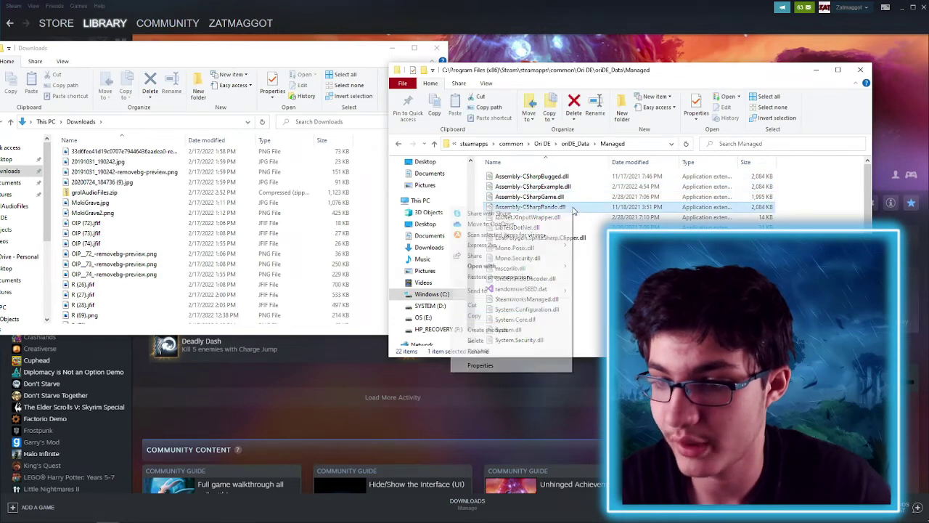
{"action": "left_click", "coordinate": [500, 351]}
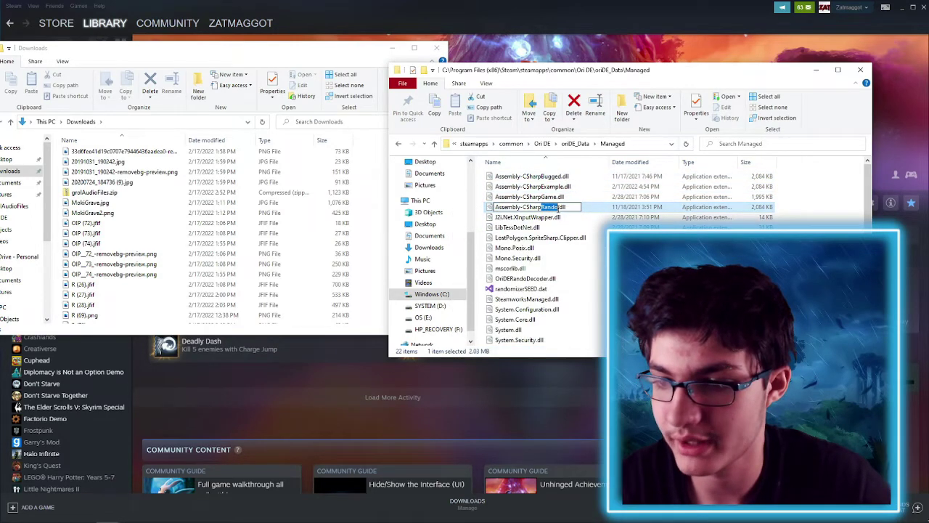
{"action": "left_click", "coordinate": [782, 204]}
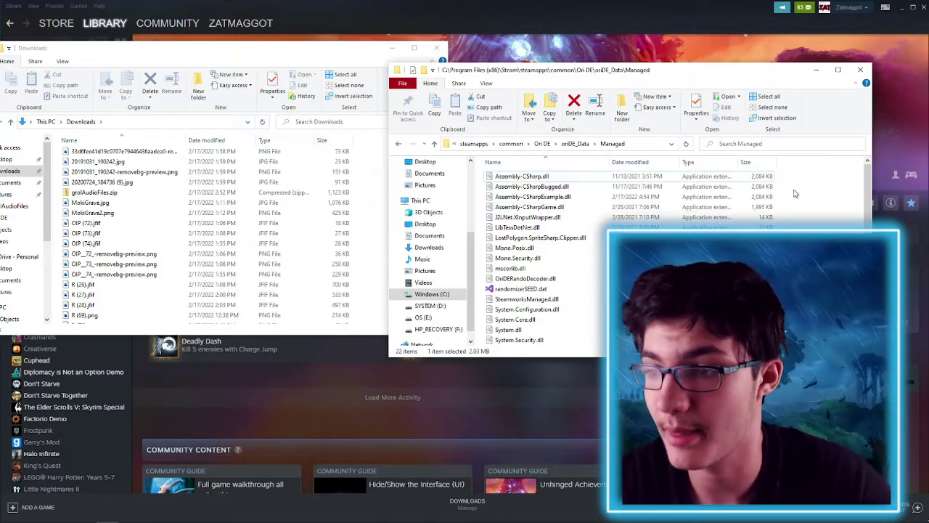
Minimize the Managed and Downloads folder windows and launch Ori and the Blind Forest: Definitive Edition from the Steam library.
{"action": "left_click", "coordinate": [816, 70]}
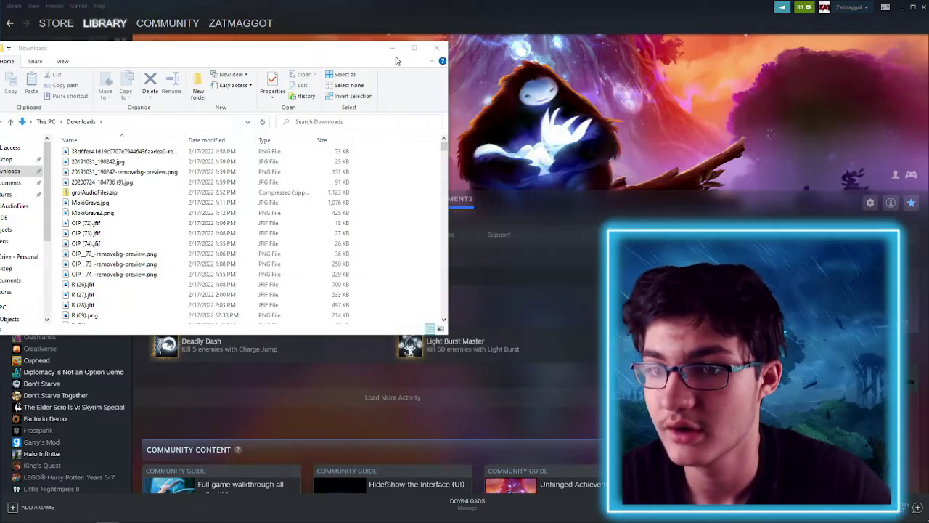
{"action": "left_click", "coordinate": [392, 49]}
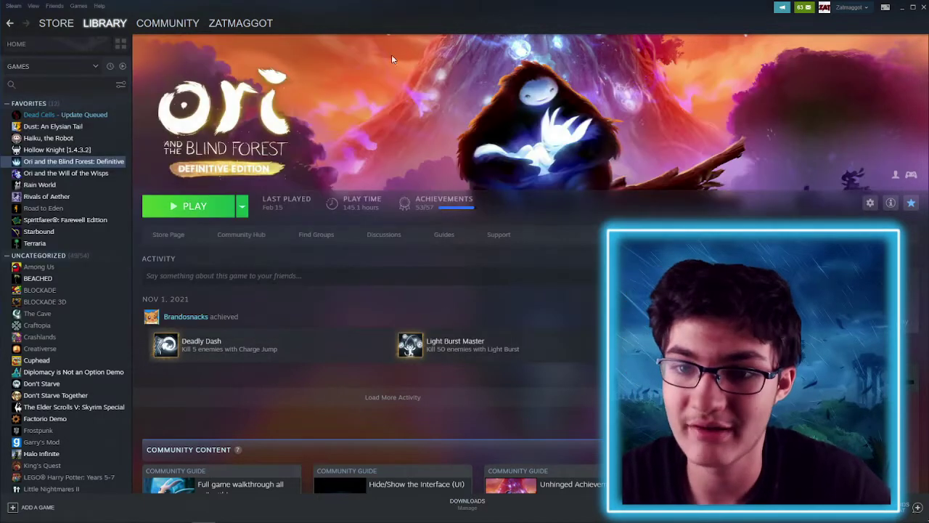
{"action": "left_click", "coordinate": [218, 206]}
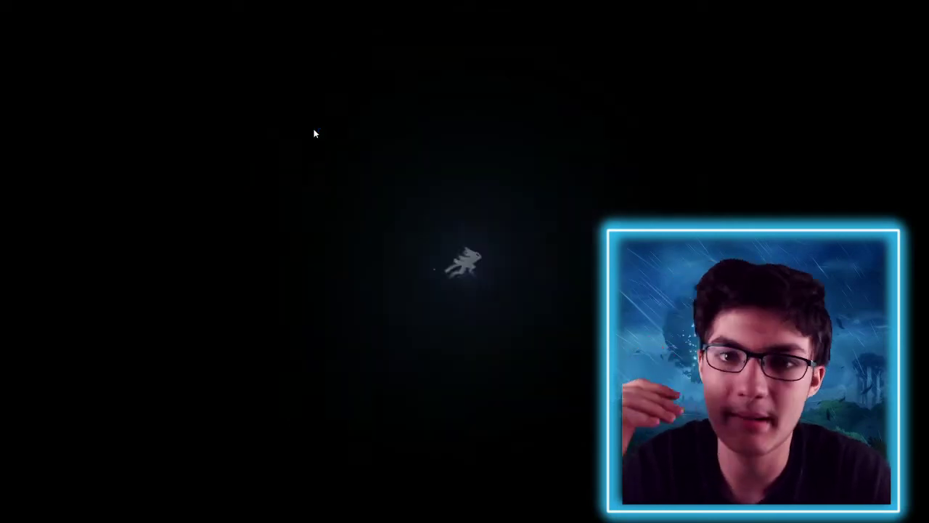
Look through the game's save slots up to the empty slots 15 and 16, and return to slot 11, Mount Horu.
{"action": "key", "text": "Right"}
{"action": "key", "text": "Right"}
{"action": "key", "text": "Right"}
{"action": "key", "text": "Right"}
{"action": "key", "text": "Right"}
{"action": "key", "text": "Right"}
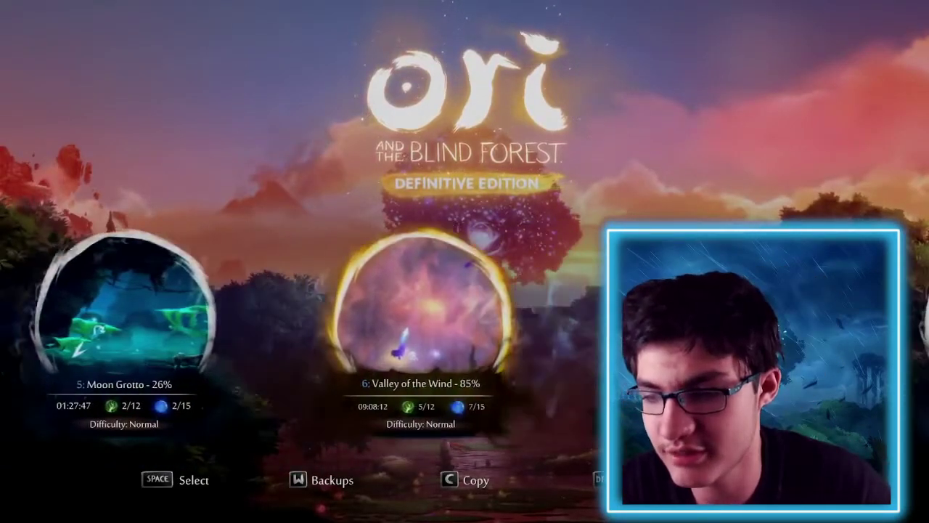
{"action": "key", "text": "Right"}
{"action": "key", "text": "Right"}
{"action": "key", "text": "Right"}
{"action": "key", "text": "Right"}
{"action": "key", "text": "Right"}
{"action": "key", "text": "Right"}
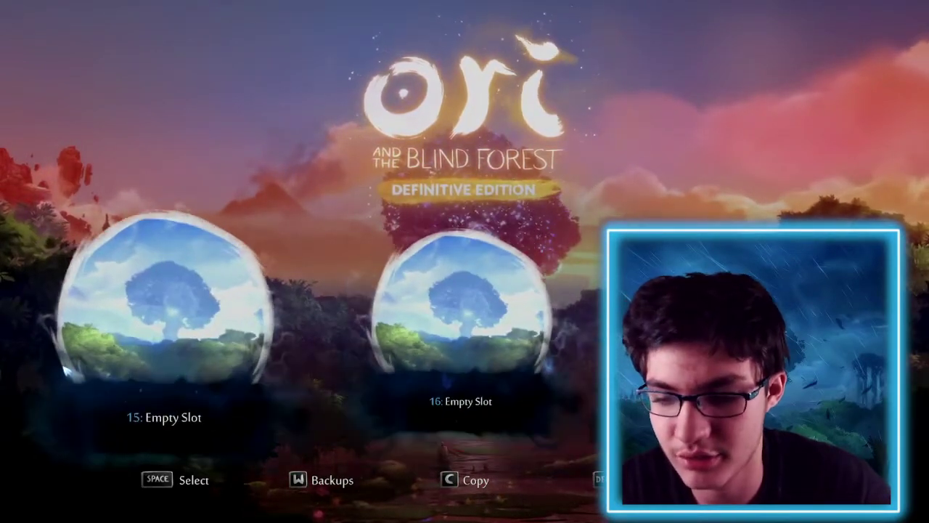
{"action": "key", "text": "Left"}
{"action": "key", "text": "Left"}
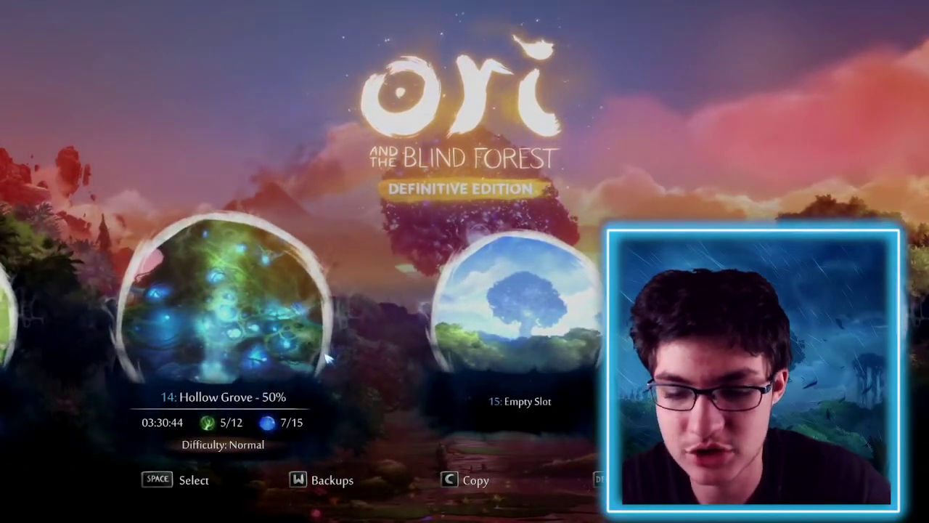
{"action": "key", "text": "Left"}
{"action": "key", "text": "Left"}
{"action": "key", "text": "Left"}
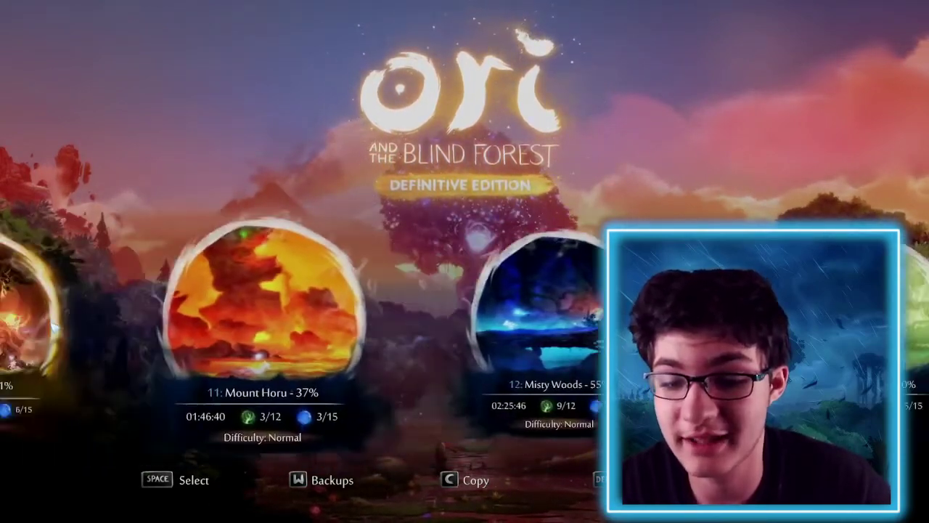
Browse the game's save slots, checking the empty slots up to 19 and the used slots back to slot 6.
{"action": "key", "text": "Right"}
{"action": "key", "text": "Right"}
{"action": "key", "text": "Right"}
{"action": "key", "text": "Right"}
{"action": "key", "text": "Right"}
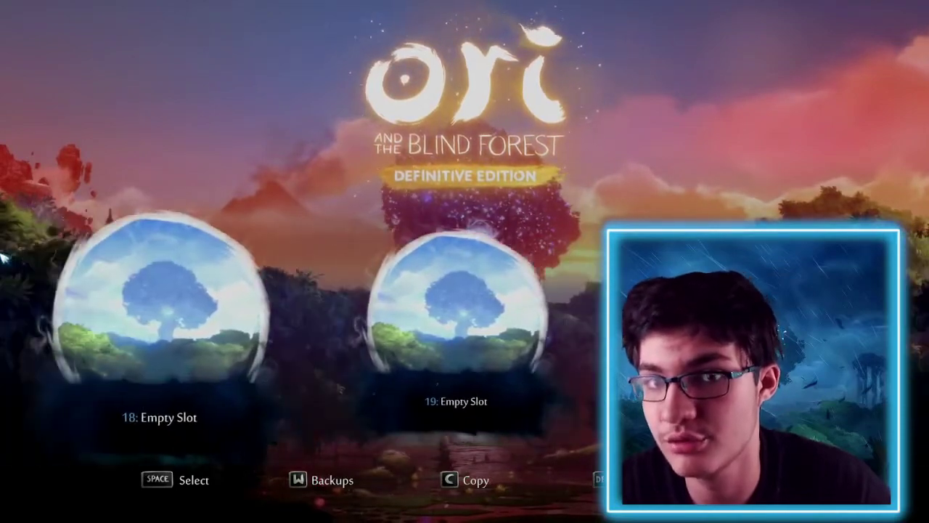
{"action": "key", "text": "Left"}
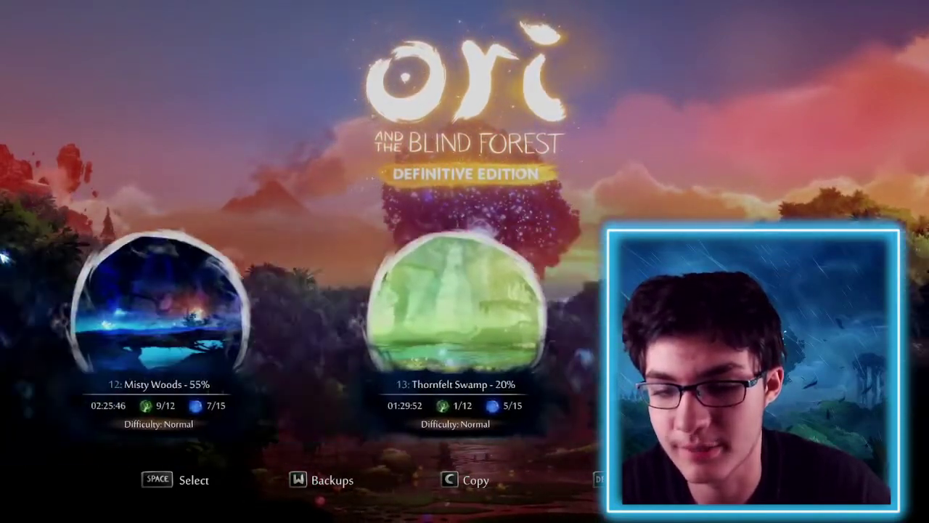
{"action": "key", "text": "Left"}
{"action": "key", "text": "Left"}
{"action": "key", "text": "Left"}
{"action": "key", "text": "Left"}
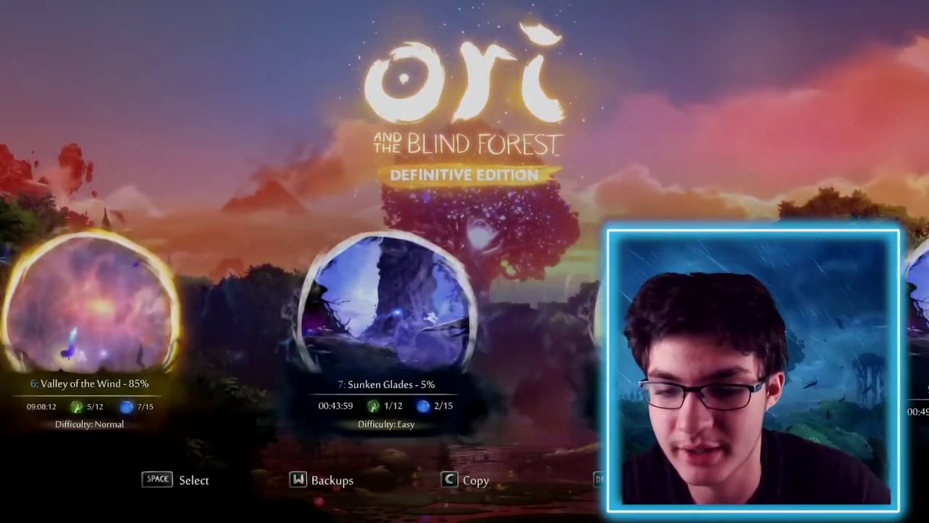
Start a new game on Normal difficulty in empty slot 15 and skip the prologue.
{"action": "key", "text": "Right"}
{"action": "key", "text": "Right"}
{"action": "key", "text": "Right"}
{"action": "key", "text": "Right"}
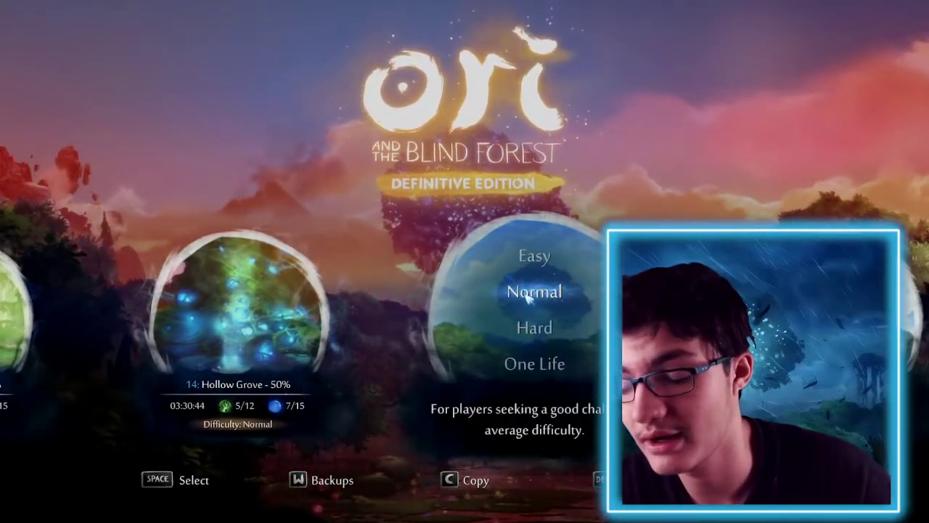
{"action": "left_click", "coordinate": [528, 298]}
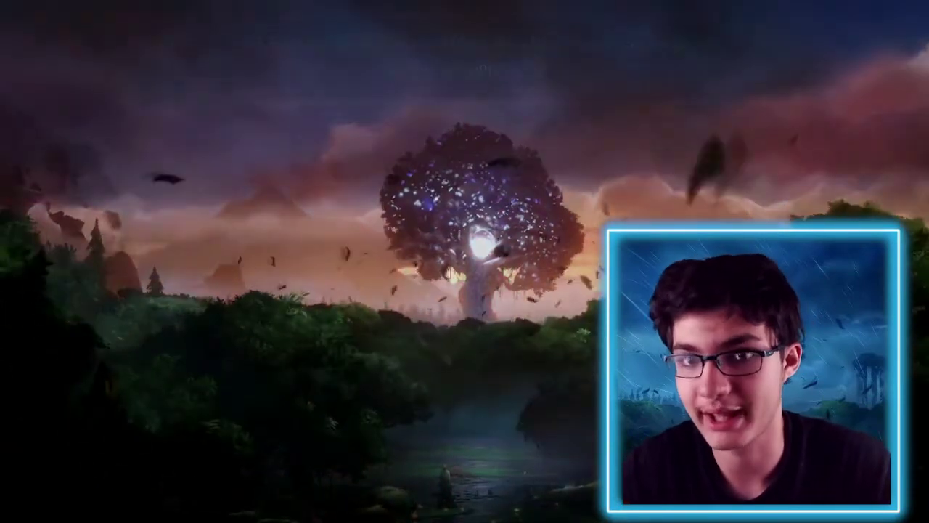
{"action": "key", "text": "Escape"}
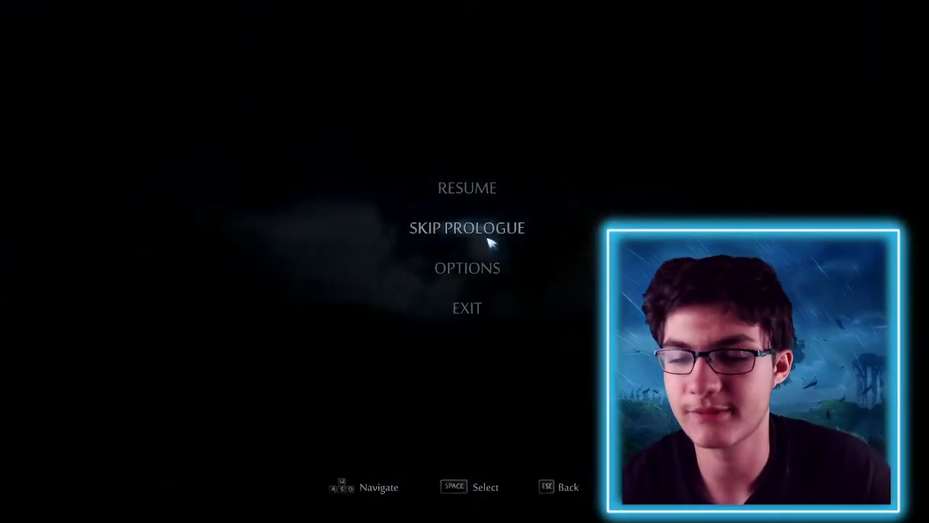
{"action": "left_click", "coordinate": [488, 241]}
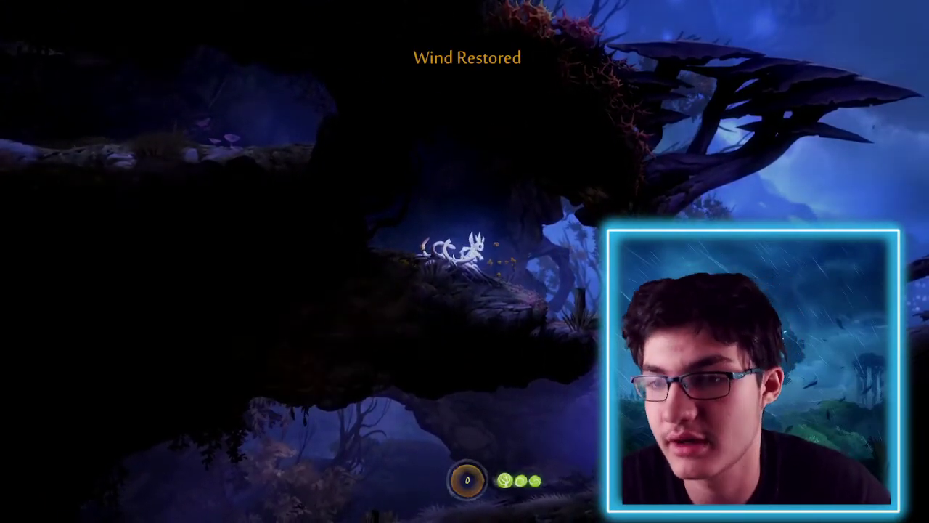
Move Ori across the log bridge, jump at its far side, and return to the starting ledge.
{"action": "key", "text": "d"}
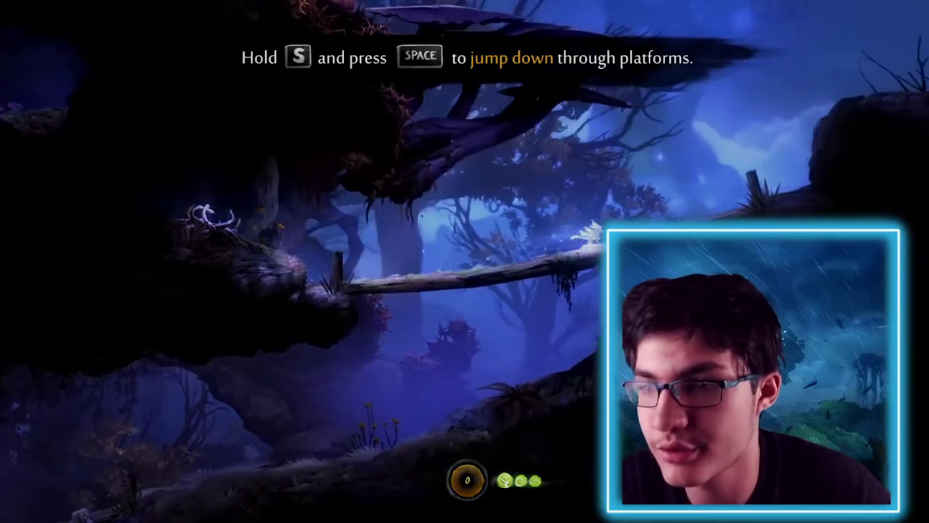
{"action": "key", "text": "space"}
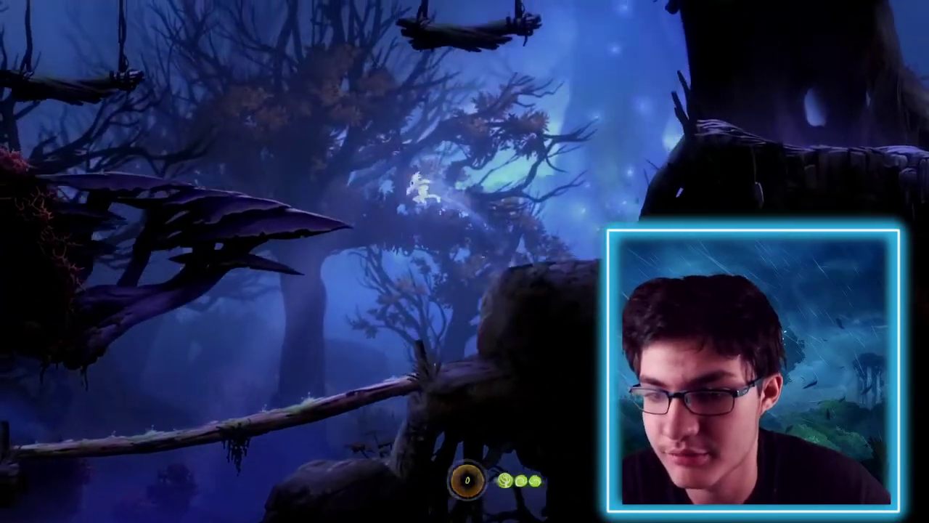
{"action": "key", "text": "a"}
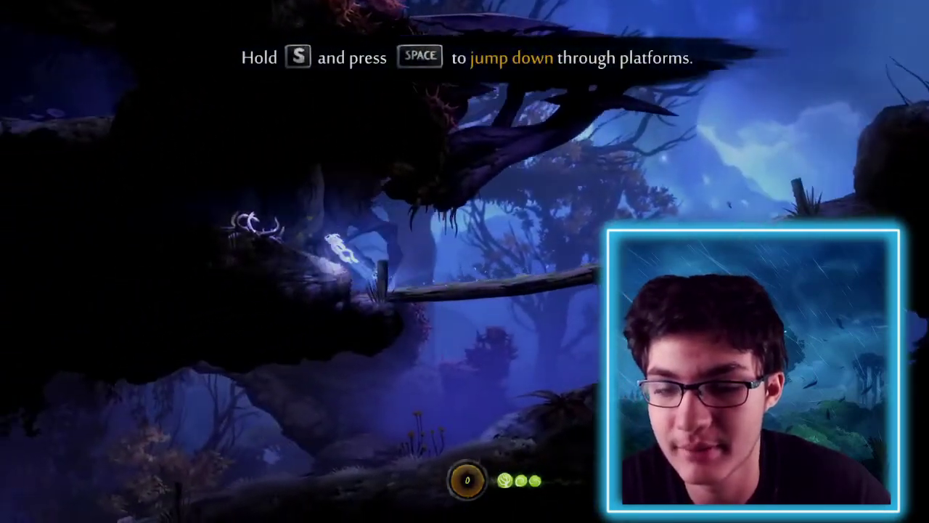
{"action": "key", "text": "d"}
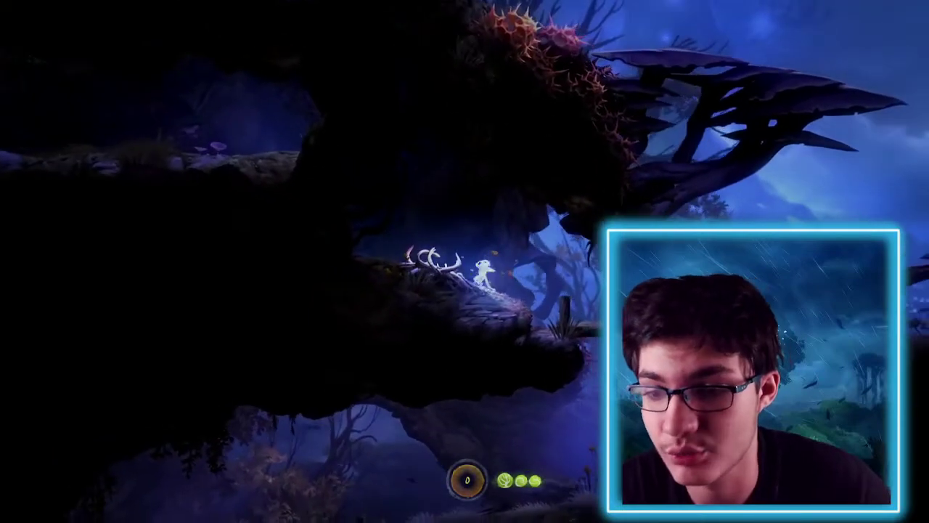
Pause the game and bring up the Return to Main Menu confirmation, cancelling it each time.
{"action": "key", "text": "Escape"}
{"action": "left_click", "coordinate": [367, 305]}
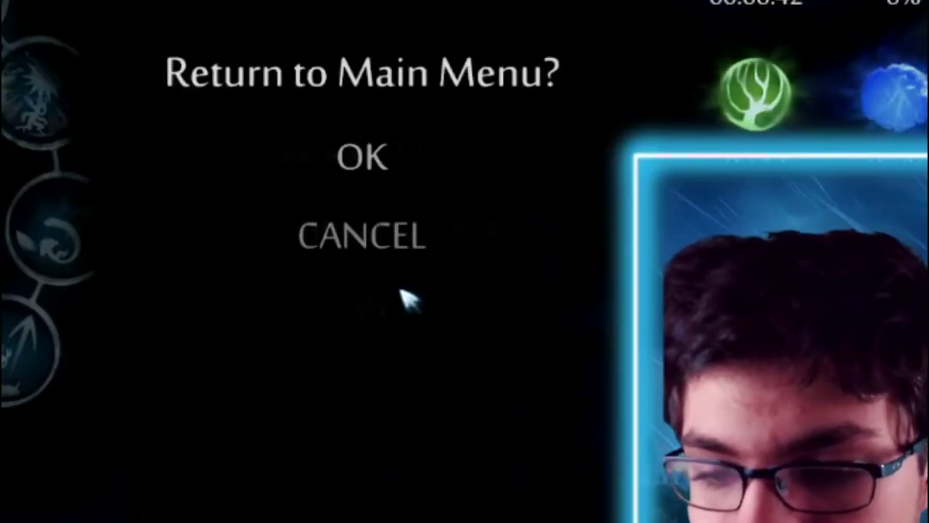
{"action": "left_click", "coordinate": [363, 234]}
{"action": "left_click", "coordinate": [378, 303]}
{"action": "left_click", "coordinate": [363, 235]}
{"action": "left_click", "coordinate": [367, 301]}
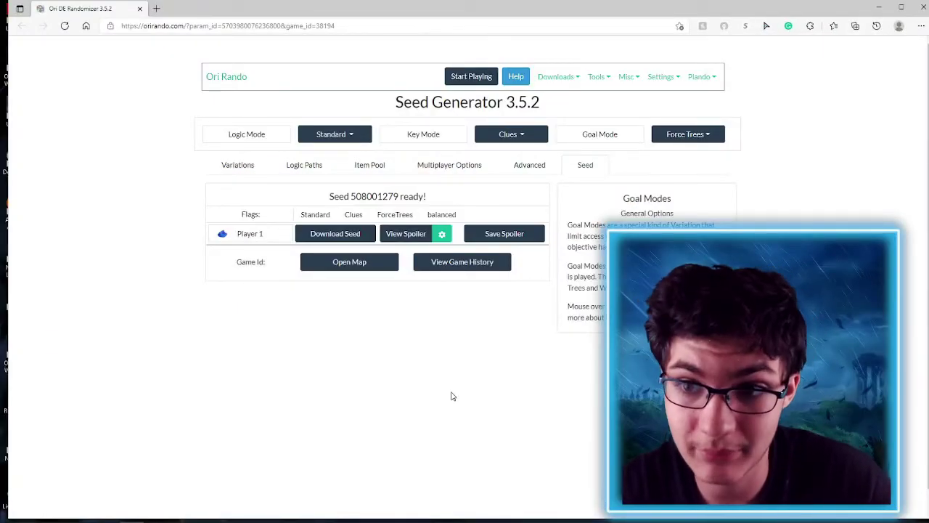
Check the download options on the Ori Rando site in the browser, open its quick-start page and dismiss the welcome message.
{"action": "left_click", "coordinate": [564, 78]}
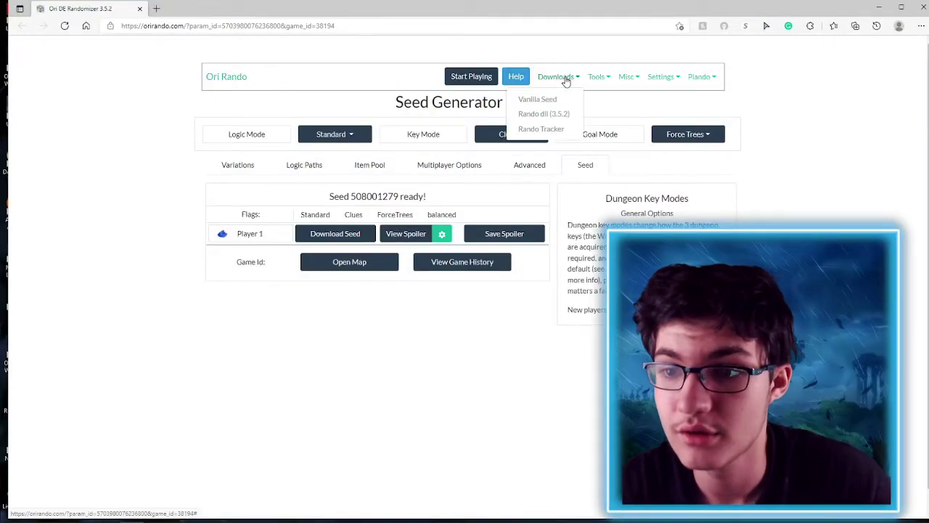
{"action": "left_click", "coordinate": [458, 79]}
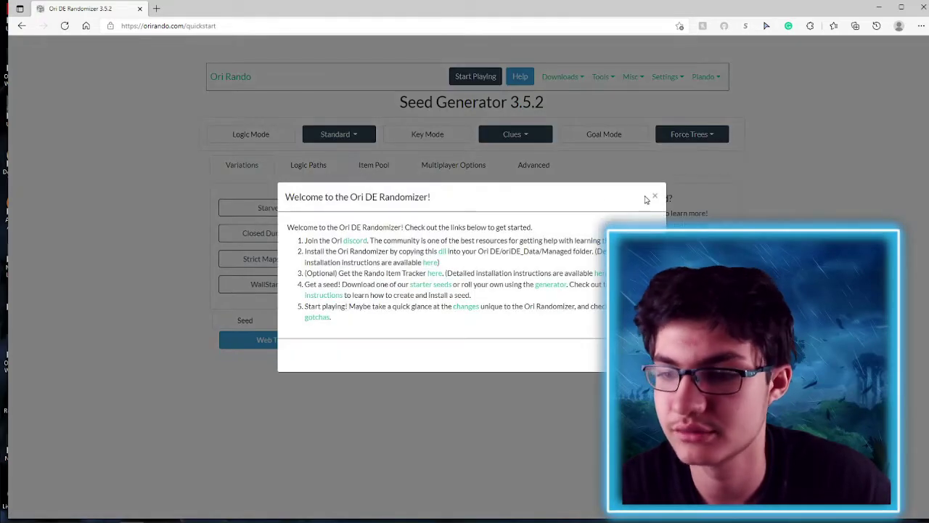
{"action": "left_click", "coordinate": [649, 197]}
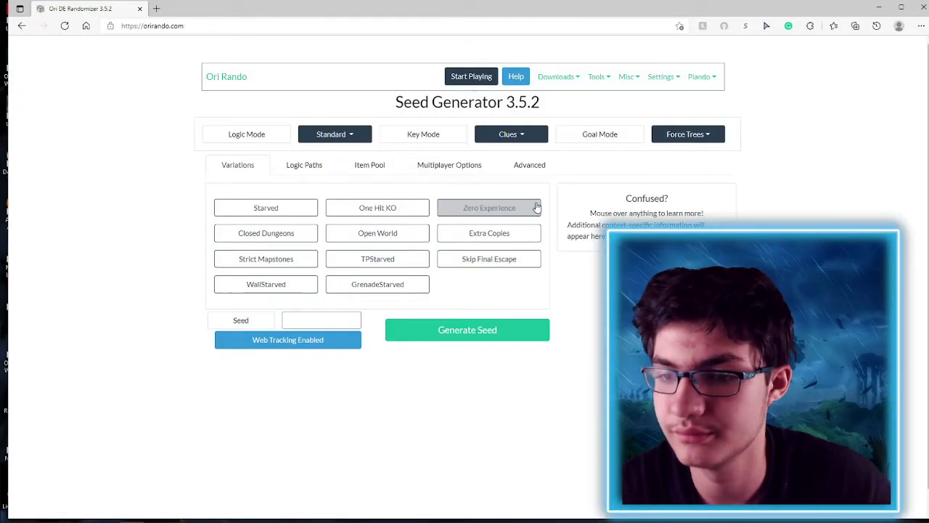
Set the number of players to 2 in the multiplayer options and generate the seed.
{"action": "left_click", "coordinate": [458, 168]}
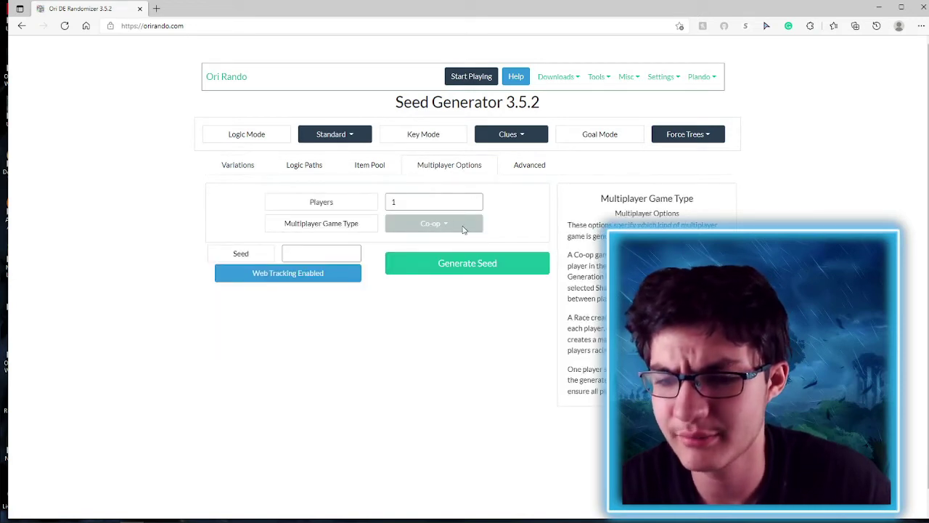
{"action": "left_click", "coordinate": [368, 205]}
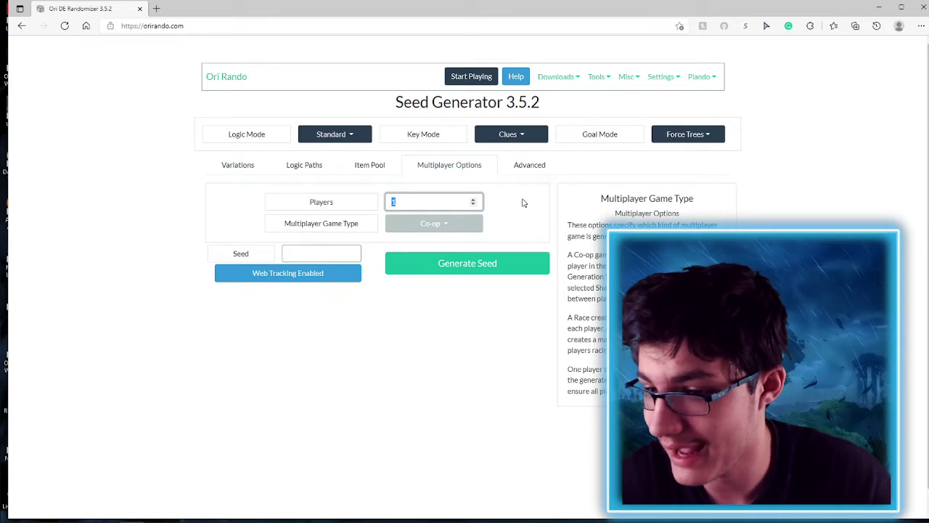
{"action": "type", "text": "2"}
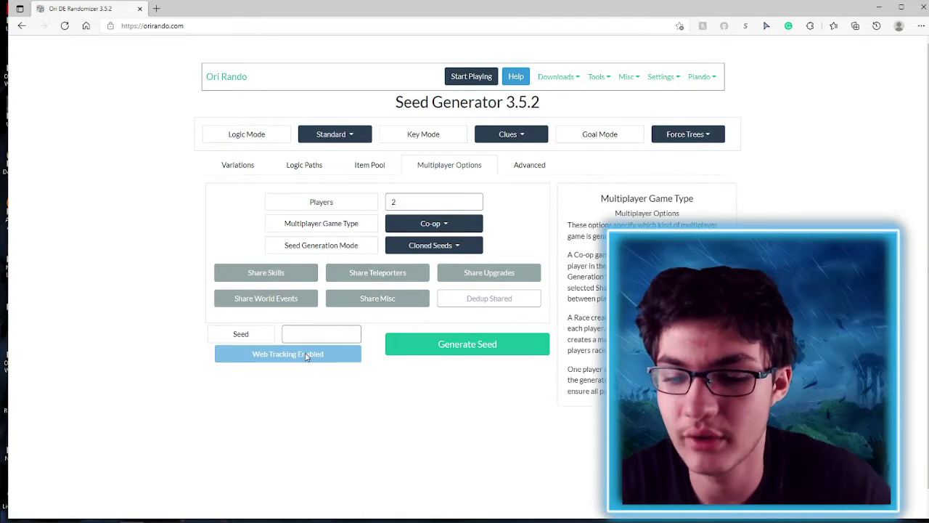
{"action": "left_click", "coordinate": [432, 354]}
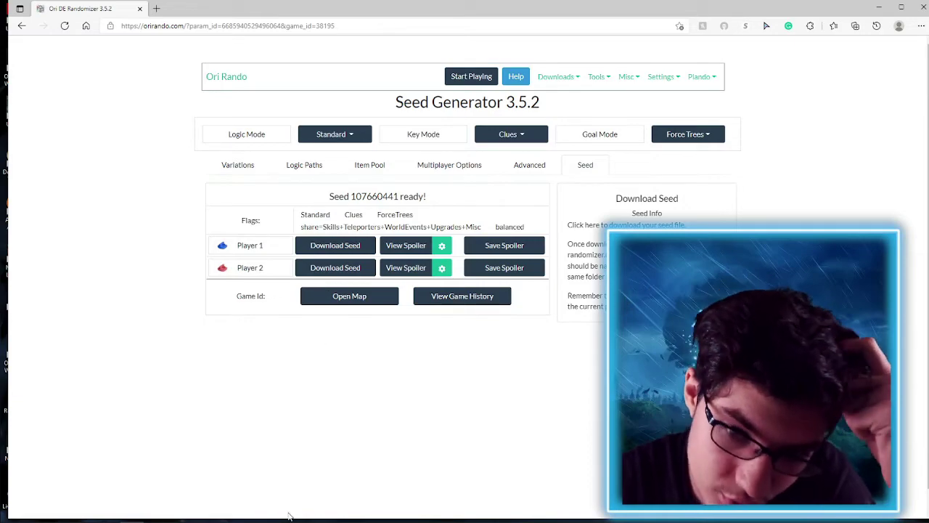
Switch to the Managed folder window in File Explorer and go back up to the Ori DE folder.
{"action": "mouse_move", "coordinate": [290, 519]}
{"action": "mouse_move", "coordinate": [111, 517]}
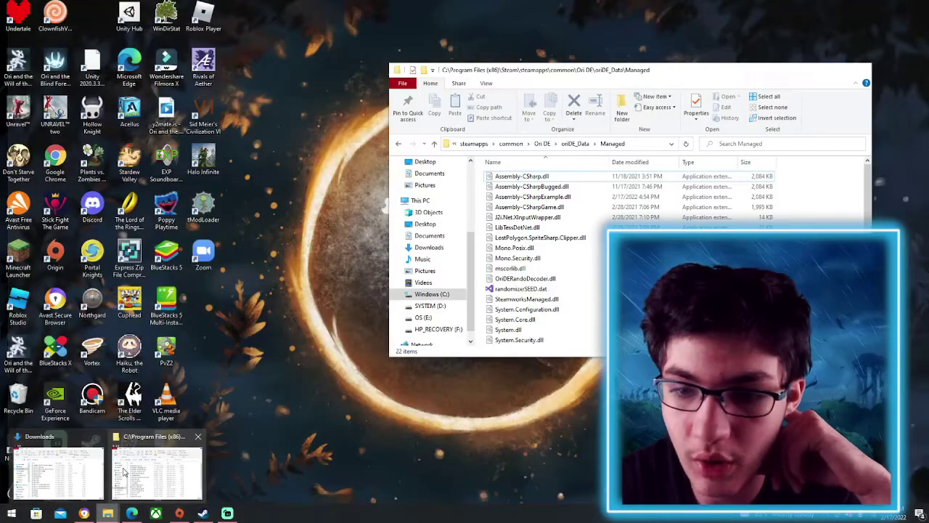
{"action": "left_click", "coordinate": [156, 465]}
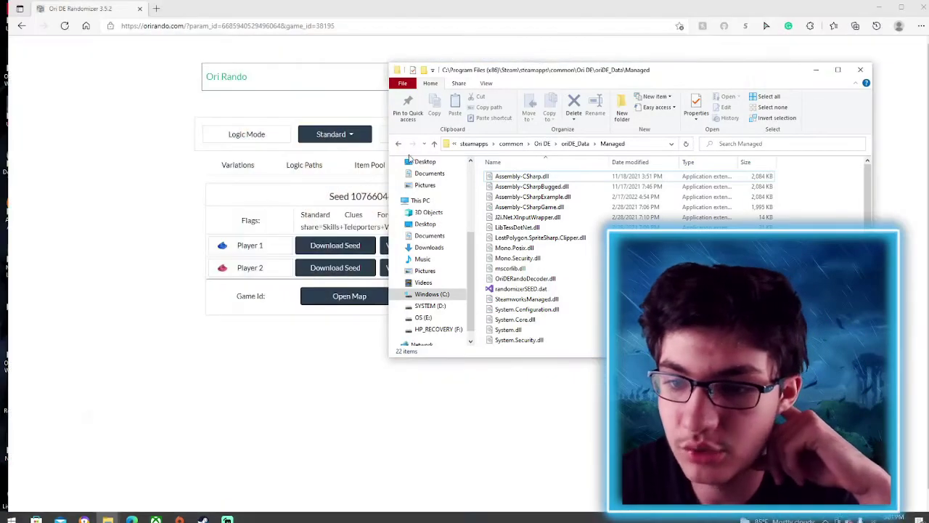
{"action": "left_click", "coordinate": [398, 143]}
{"action": "left_click", "coordinate": [399, 143]}
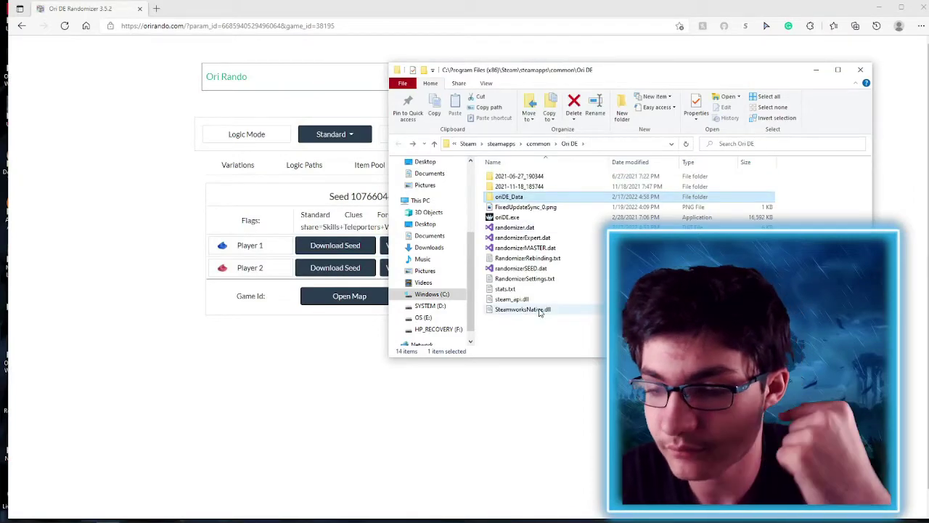
Rename randomizer.dat in the Ori DE folder to randomizerExample.dat.
{"action": "left_click", "coordinate": [533, 229]}
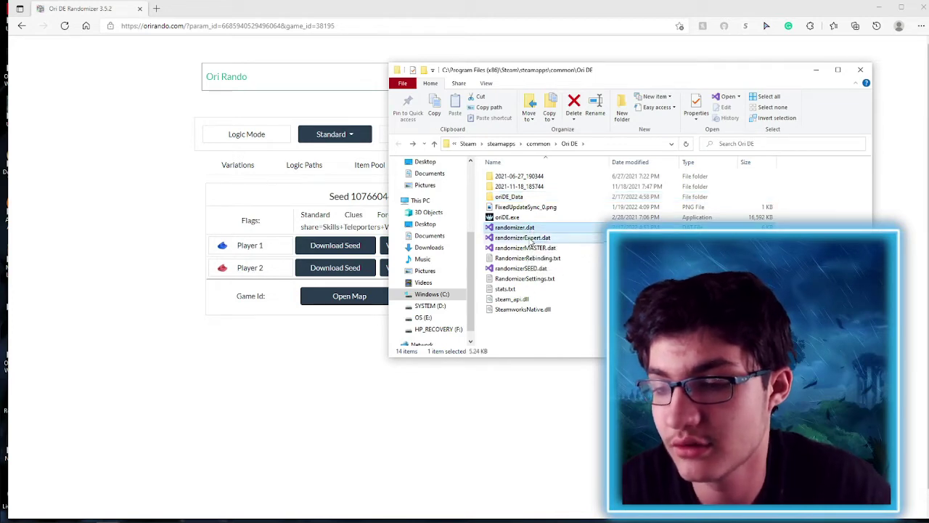
{"action": "right_click", "coordinate": [528, 237]}
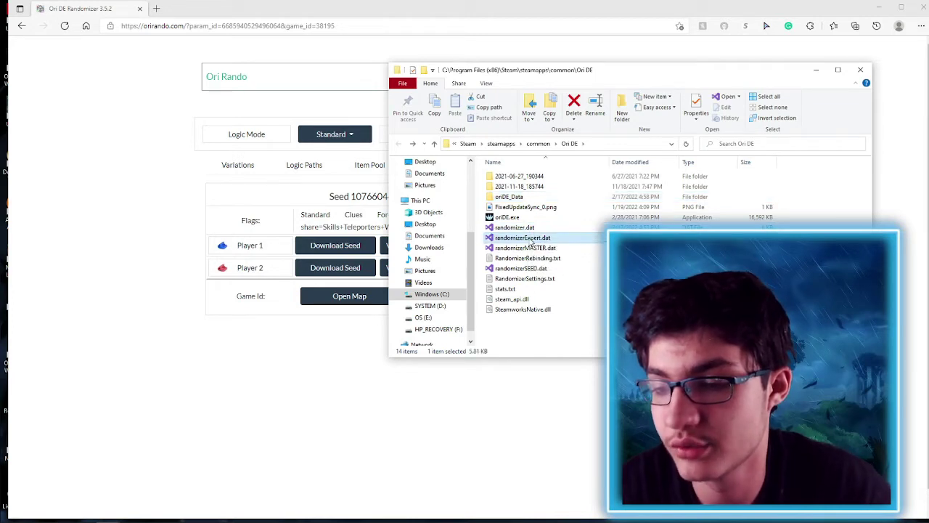
{"action": "left_click", "coordinate": [569, 240]}
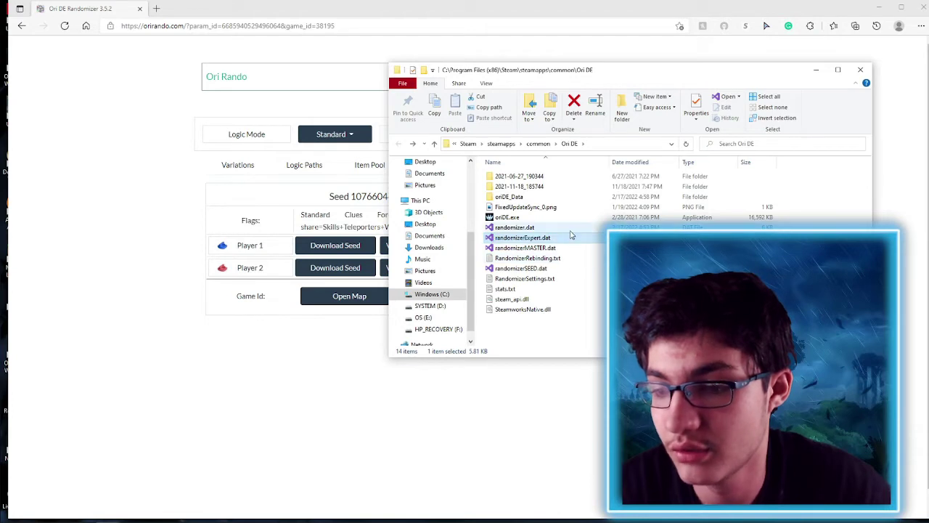
{"action": "left_click", "coordinate": [569, 228]}
{"action": "right_click", "coordinate": [570, 228]}
{"action": "left_click", "coordinate": [479, 385]}
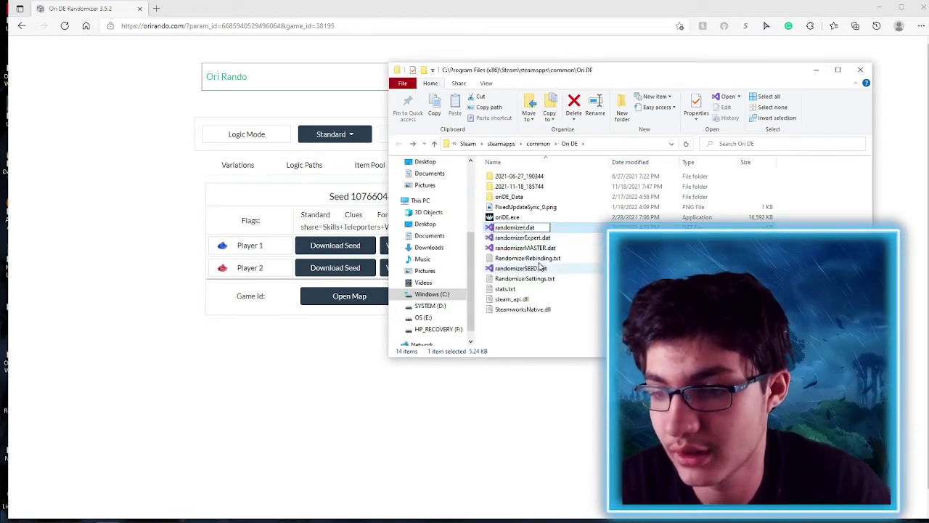
{"action": "left_click", "coordinate": [533, 228]}
{"action": "type", "text": "Cxample"}
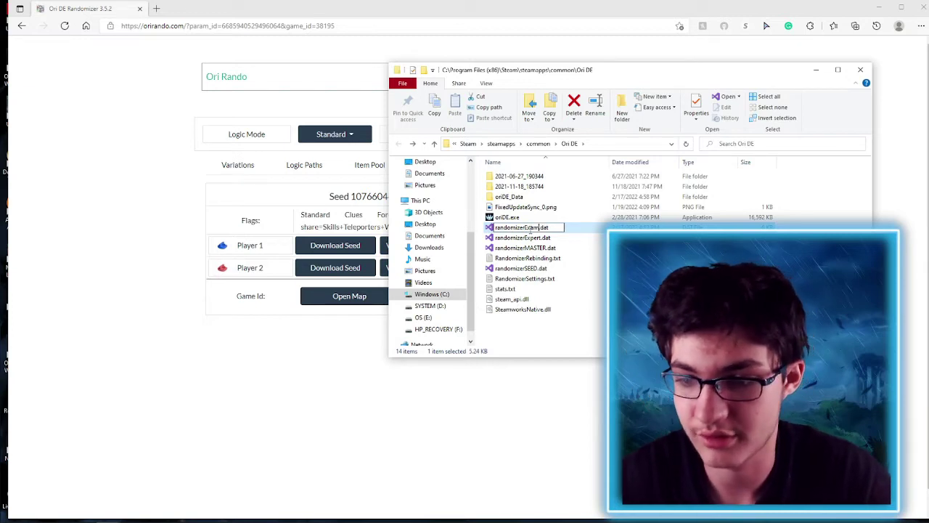
Rename randomizerMASTER.dat in the Ori DE folder to randomizer.dat, and minimize the folder window.
{"action": "left_click", "coordinate": [544, 249]}
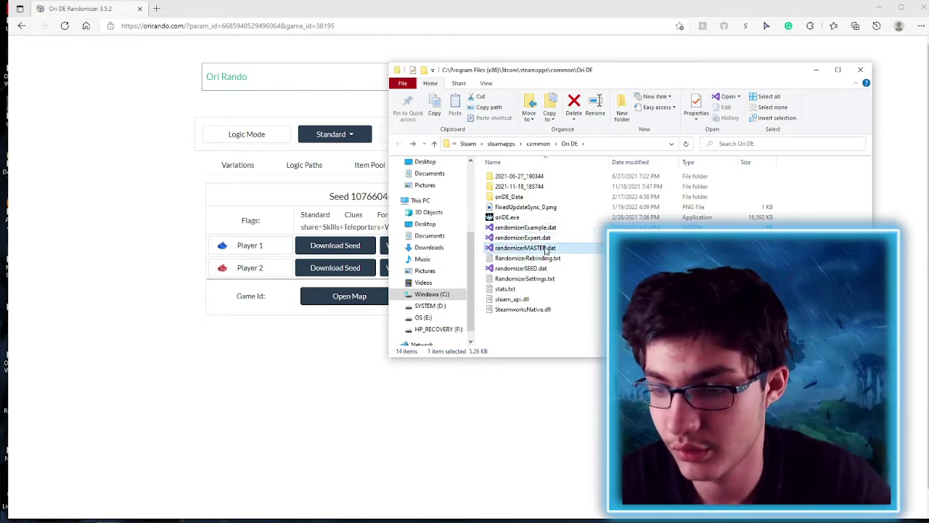
{"action": "right_click", "coordinate": [544, 249]}
{"action": "left_click", "coordinate": [458, 400]}
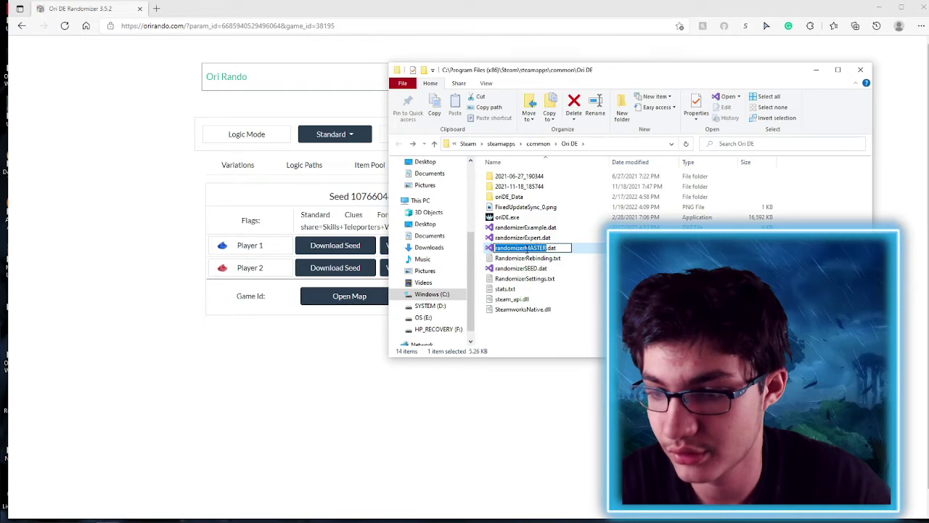
{"action": "left_click", "coordinate": [546, 249]}
{"action": "key", "text": "BackSpace"}
{"action": "key", "text": "BackSpace"}
{"action": "key", "text": "BackSpace"}
{"action": "key", "text": "BackSpace"}
{"action": "key", "text": "BackSpace"}
{"action": "key", "text": "BackSpace"}
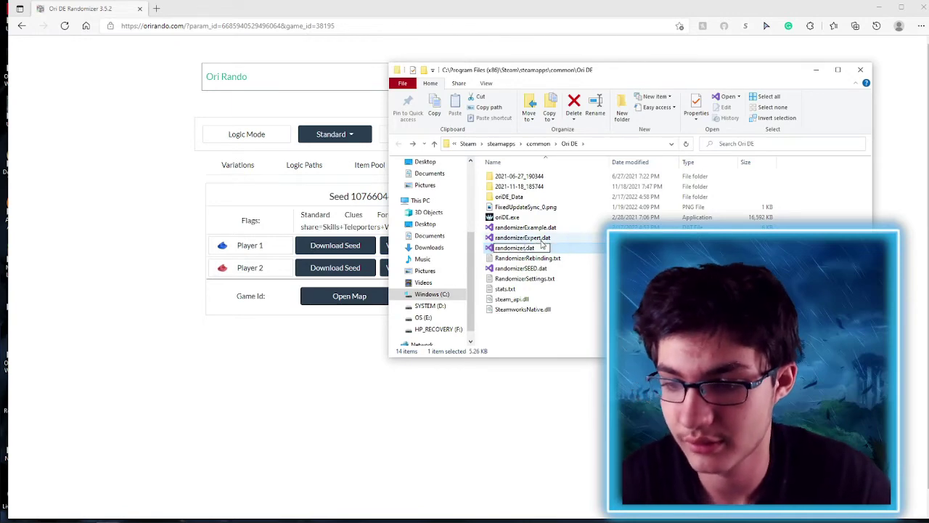
{"action": "left_click", "coordinate": [526, 319]}
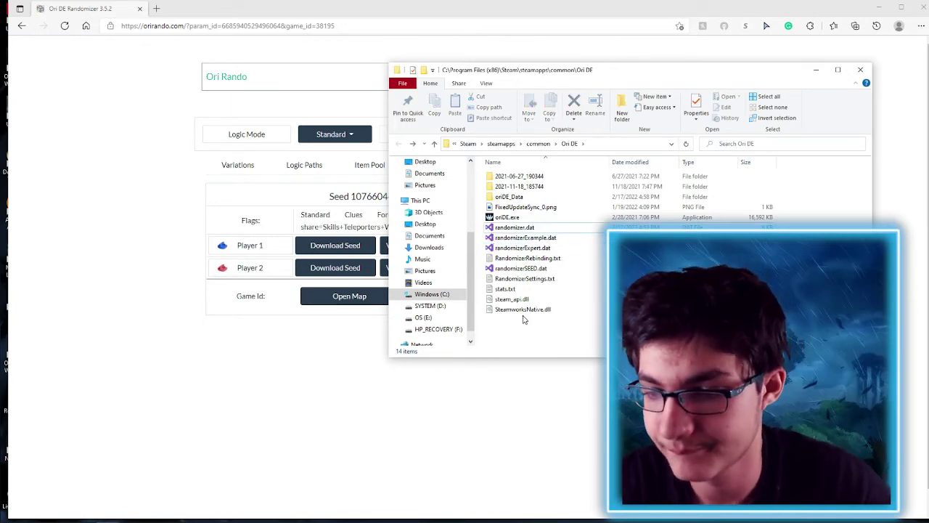
{"action": "left_click", "coordinate": [818, 71]}
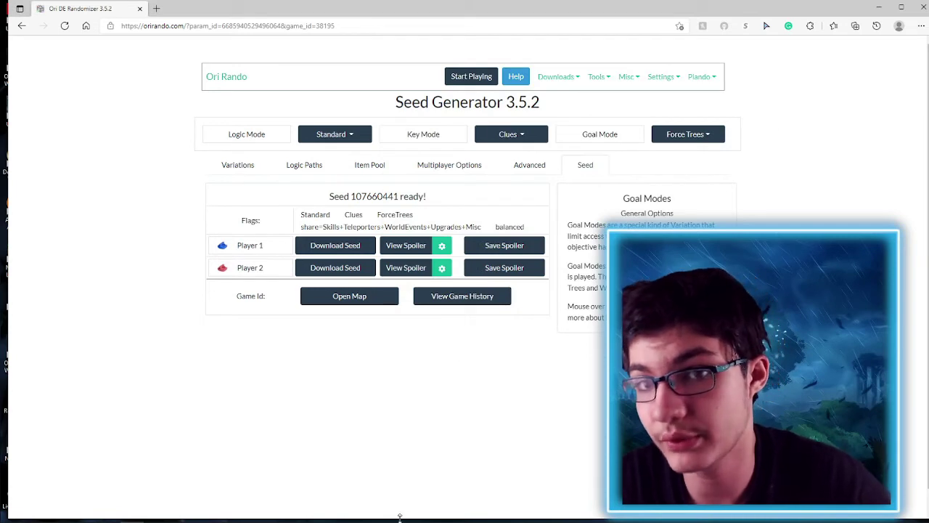